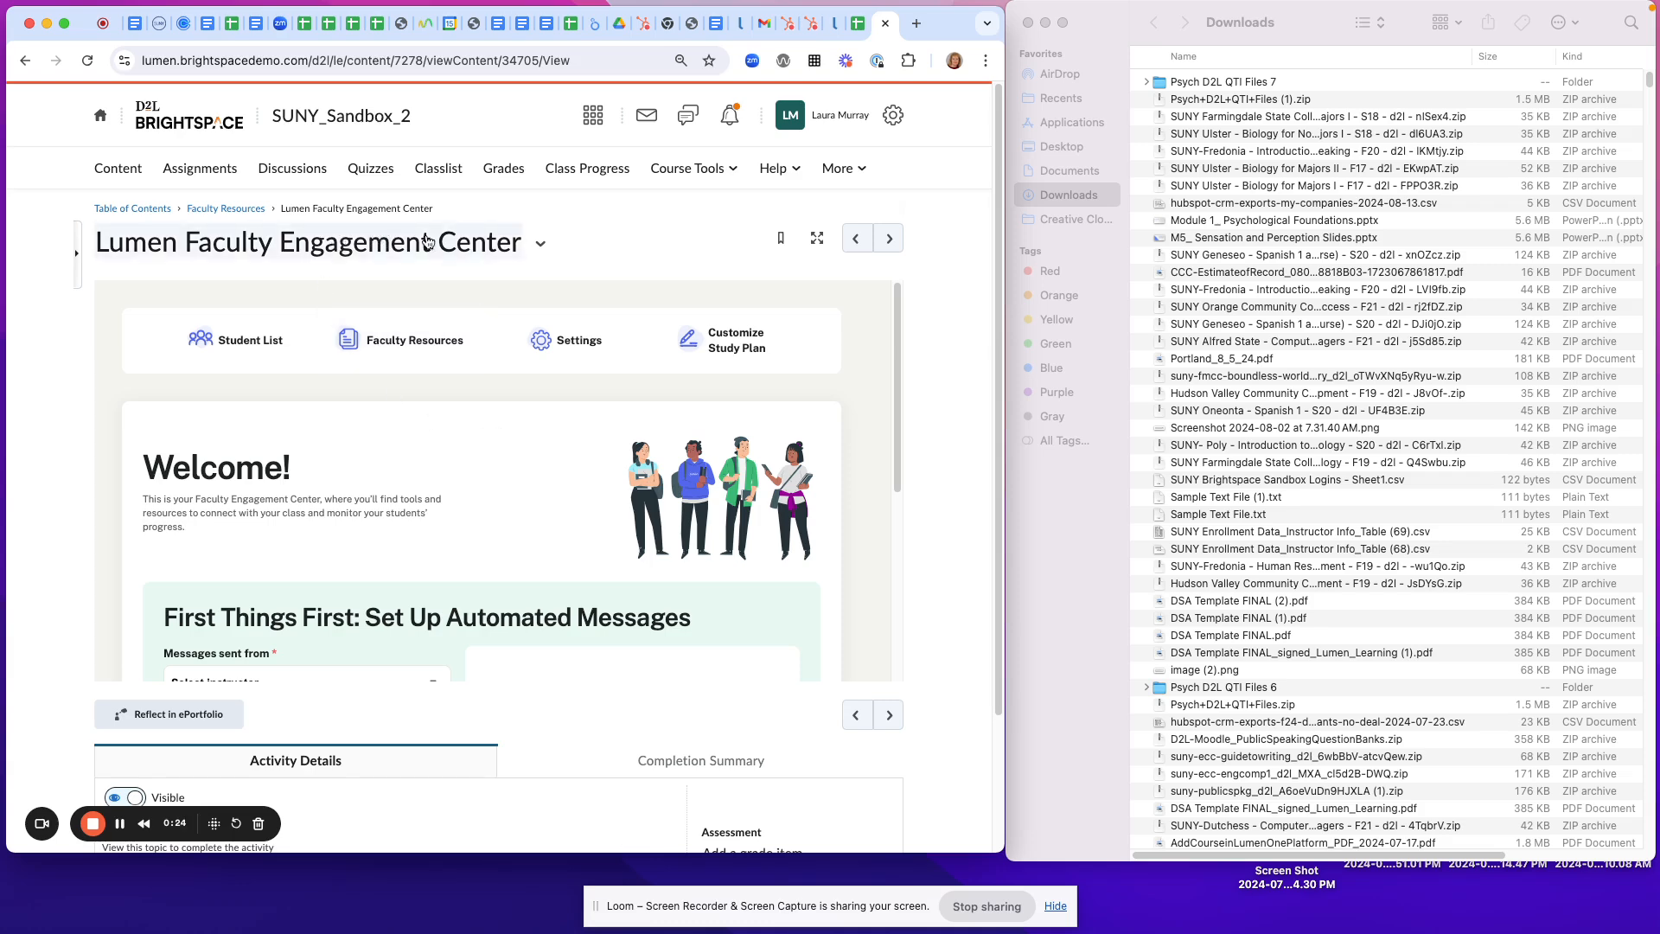
Download the Brightspace D2L question banks for midterms and finals from the Introductory Psychology class resources.
scroll(441, 351, "down", 10)
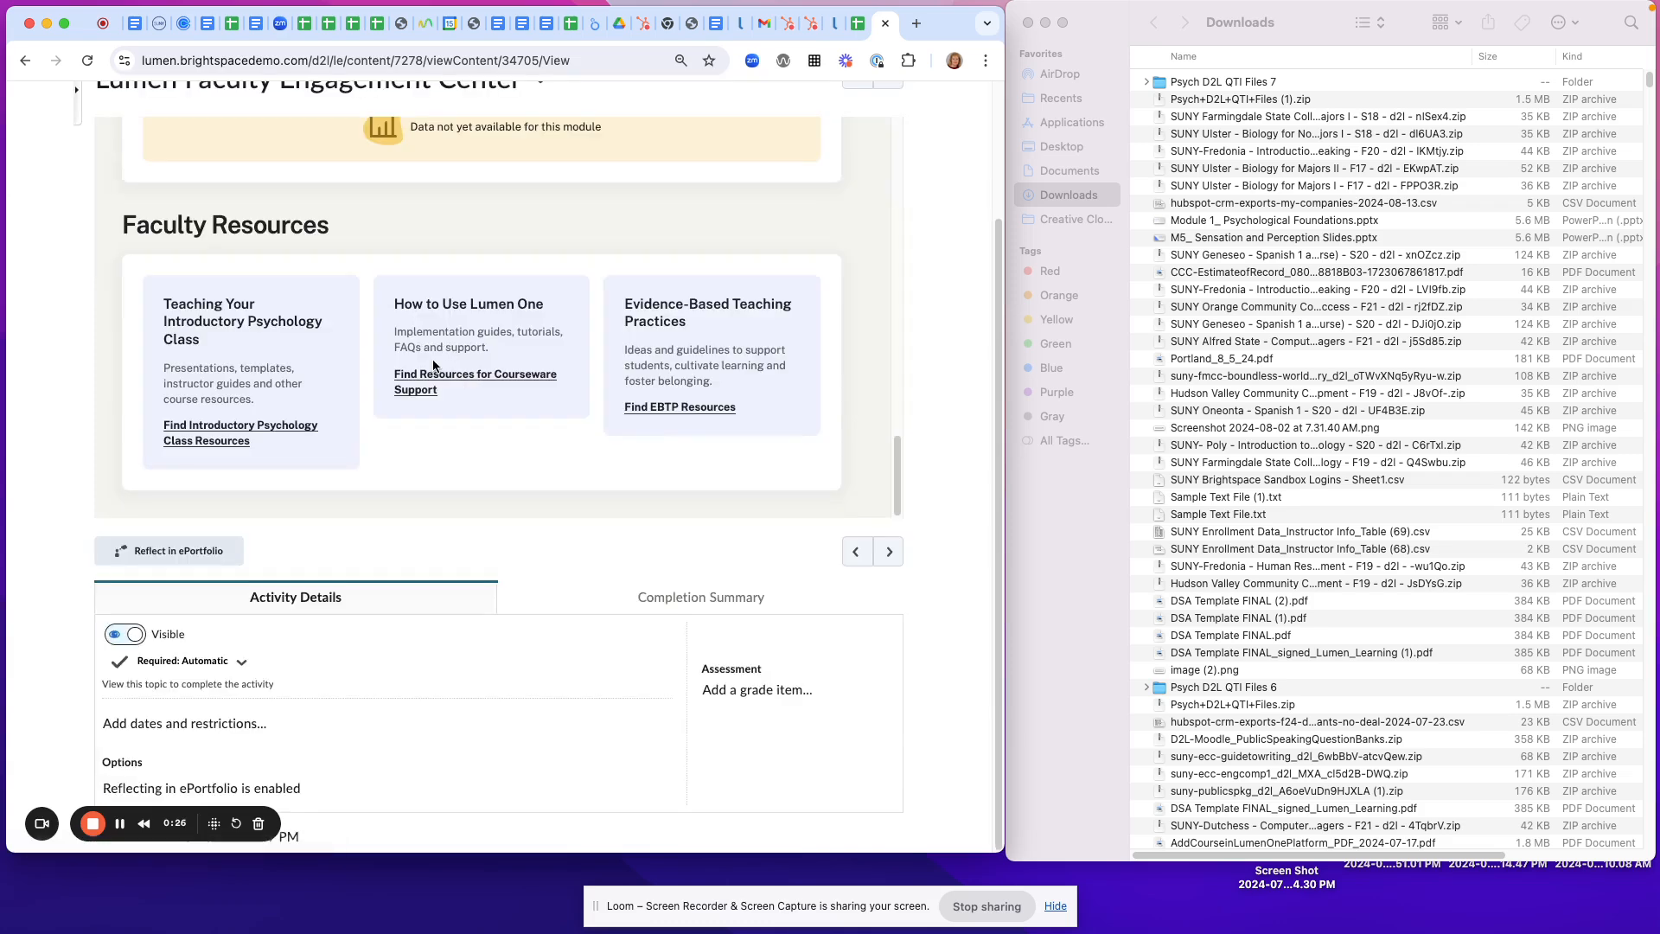
left_click(285, 432)
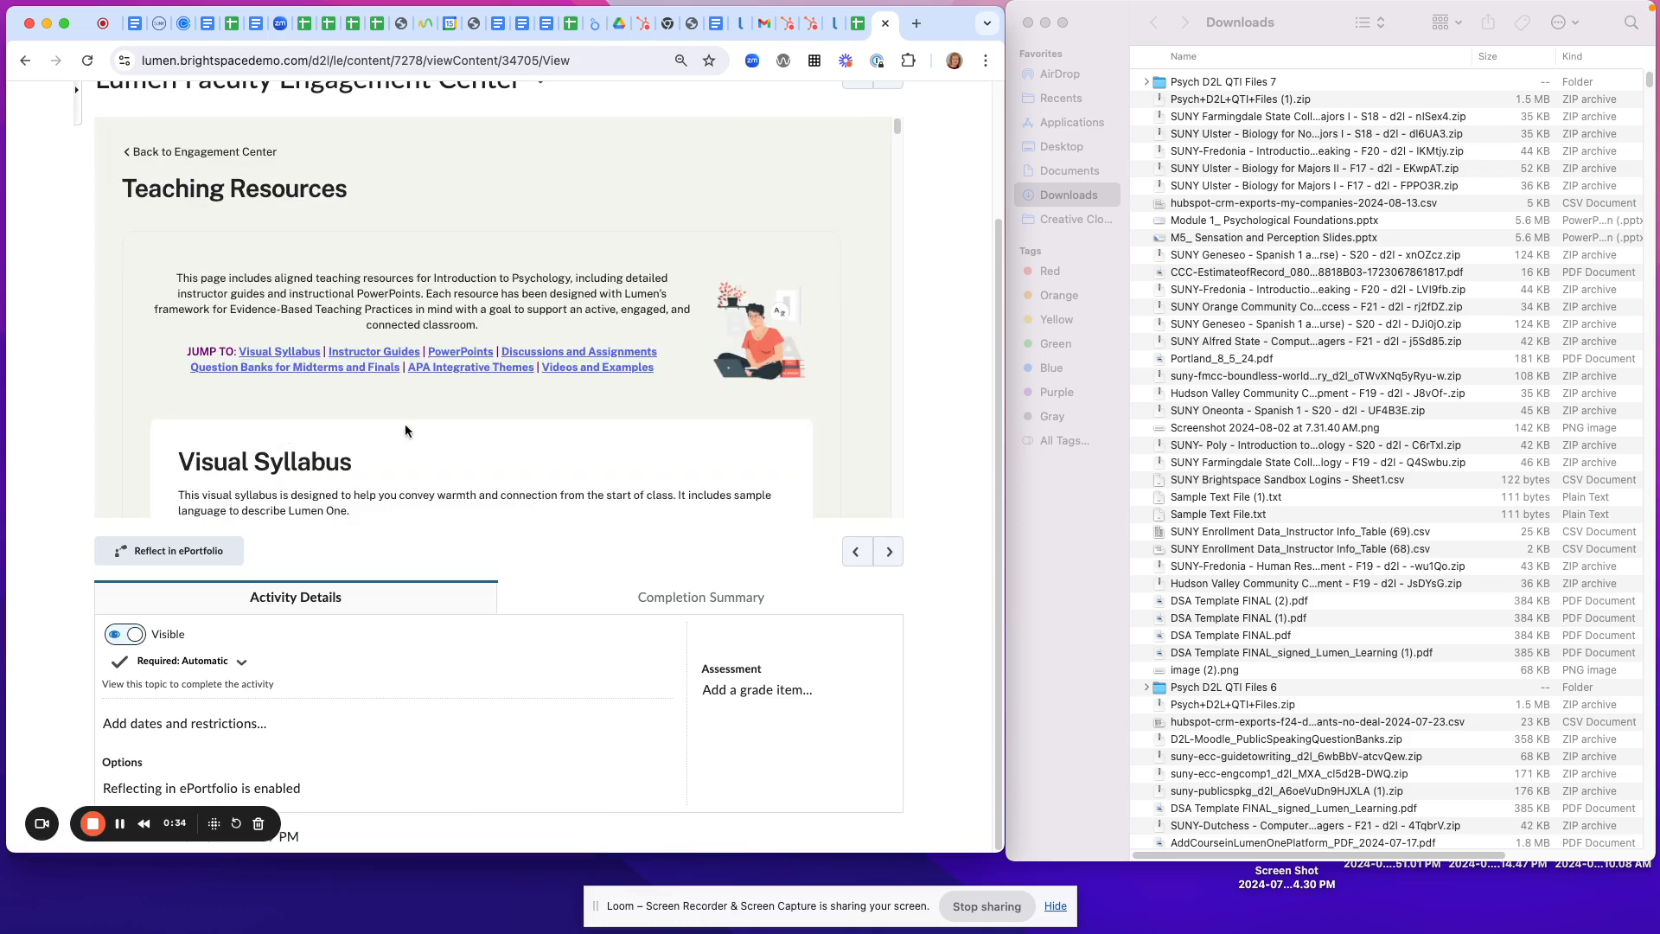
left_click(328, 370)
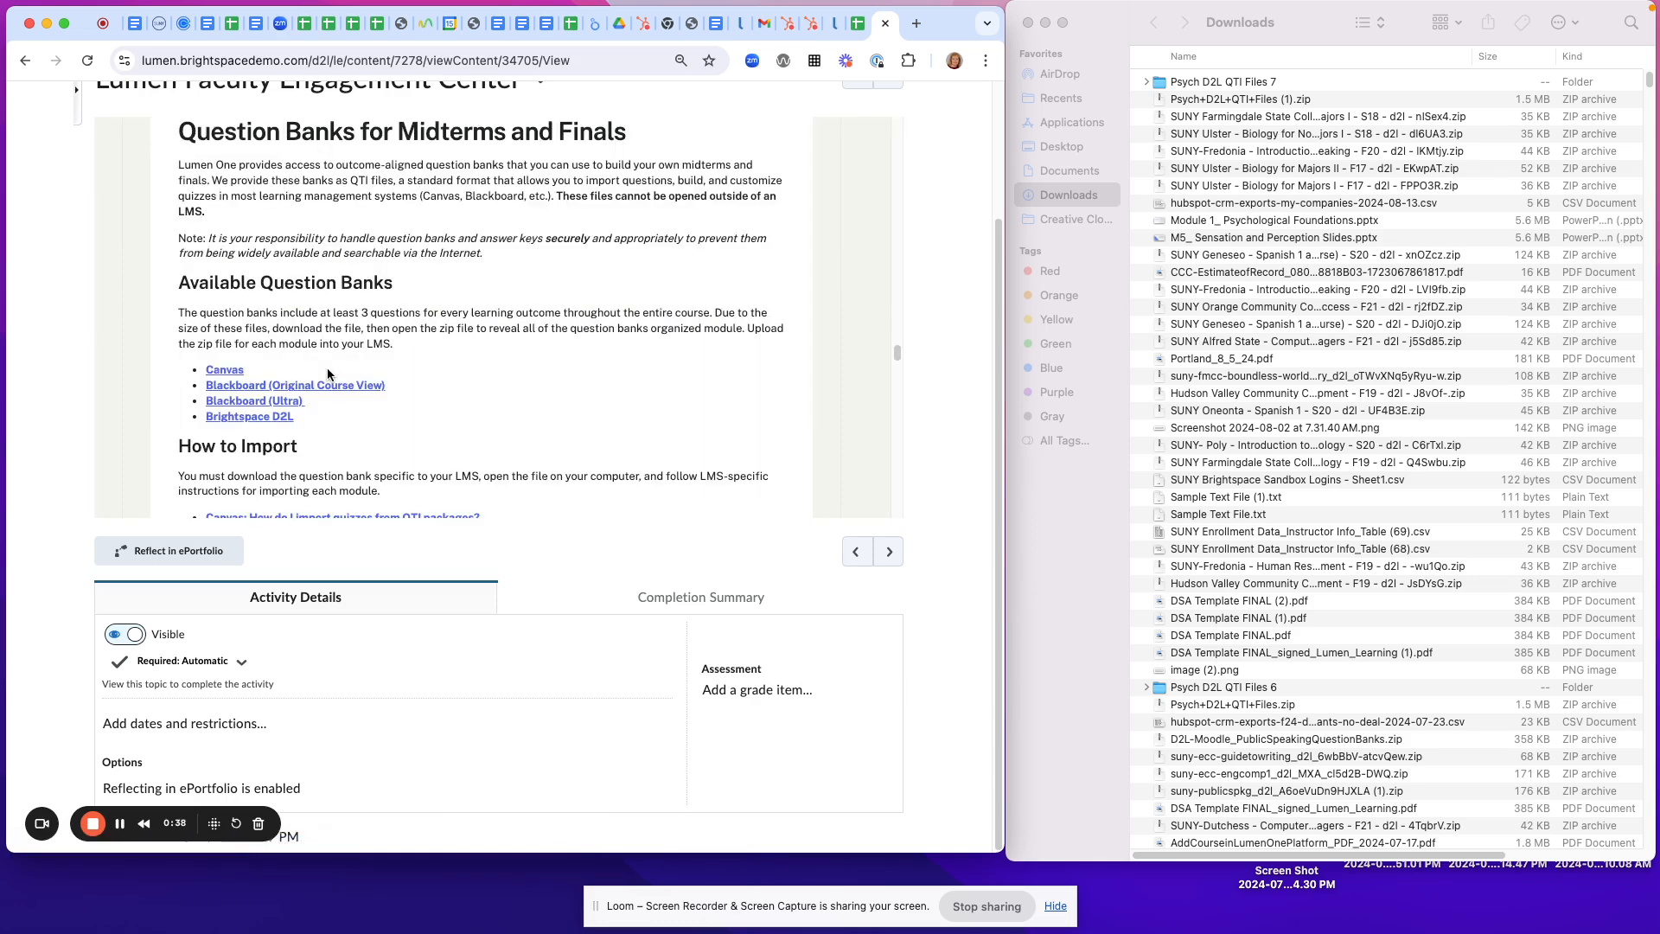
left_click(255, 417)
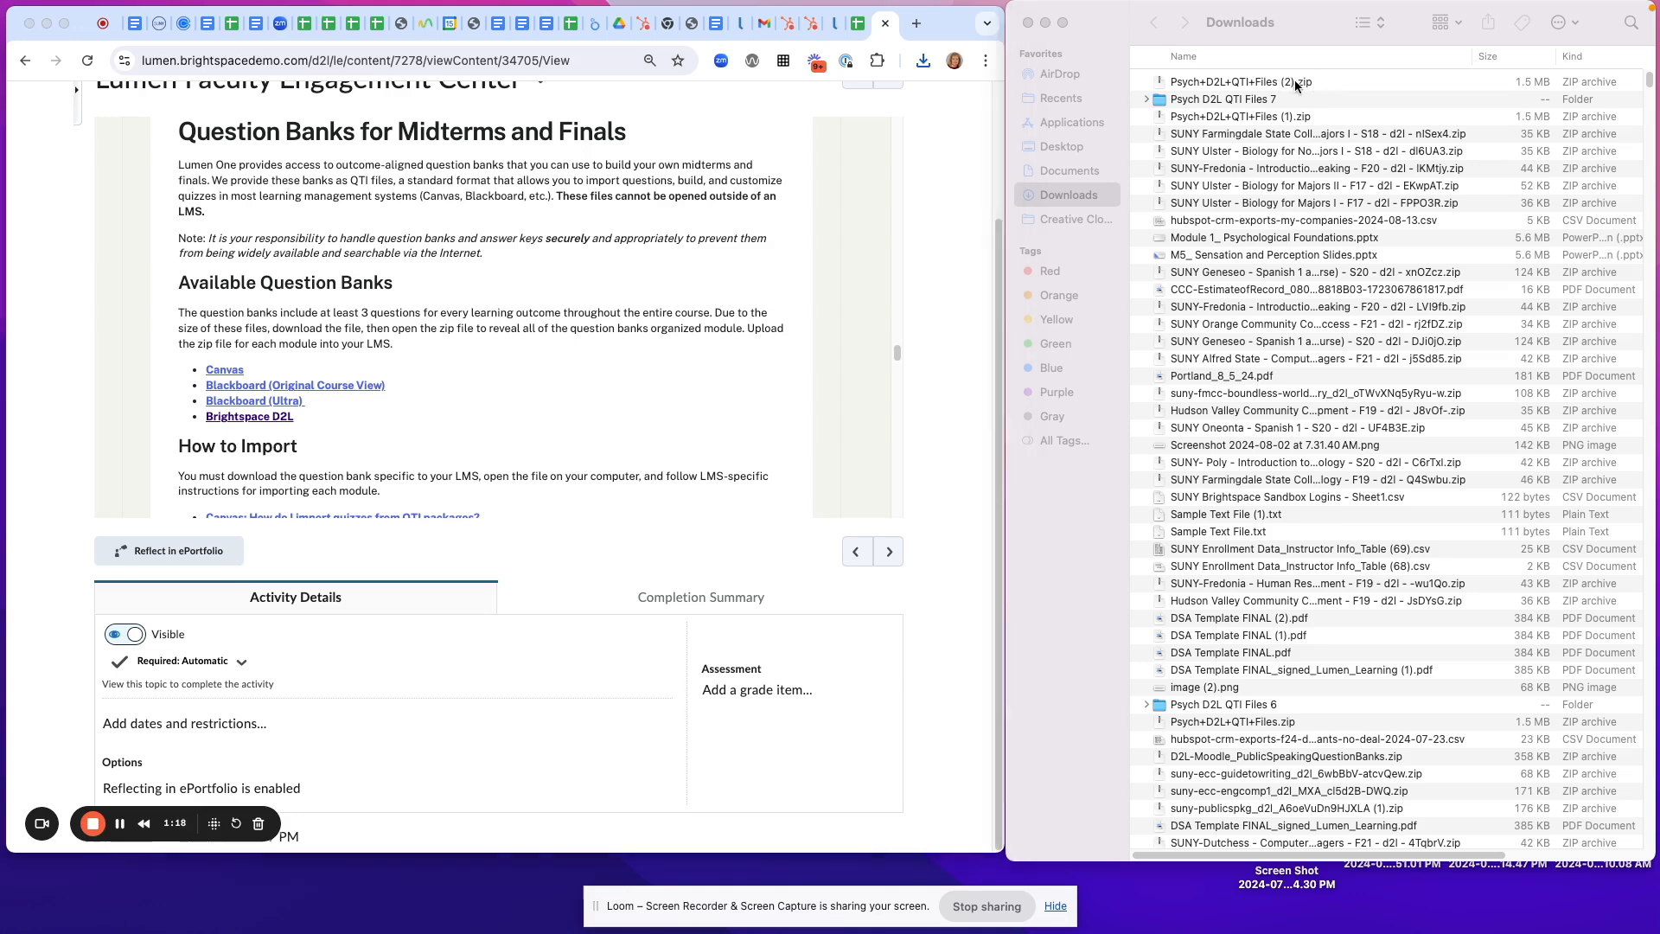
Switch to Finder and unzip the downloaded Psych+D2L+QTI+Files (2).zip in the Downloads folder.
key("super+Tab")
left_click(1294, 80)
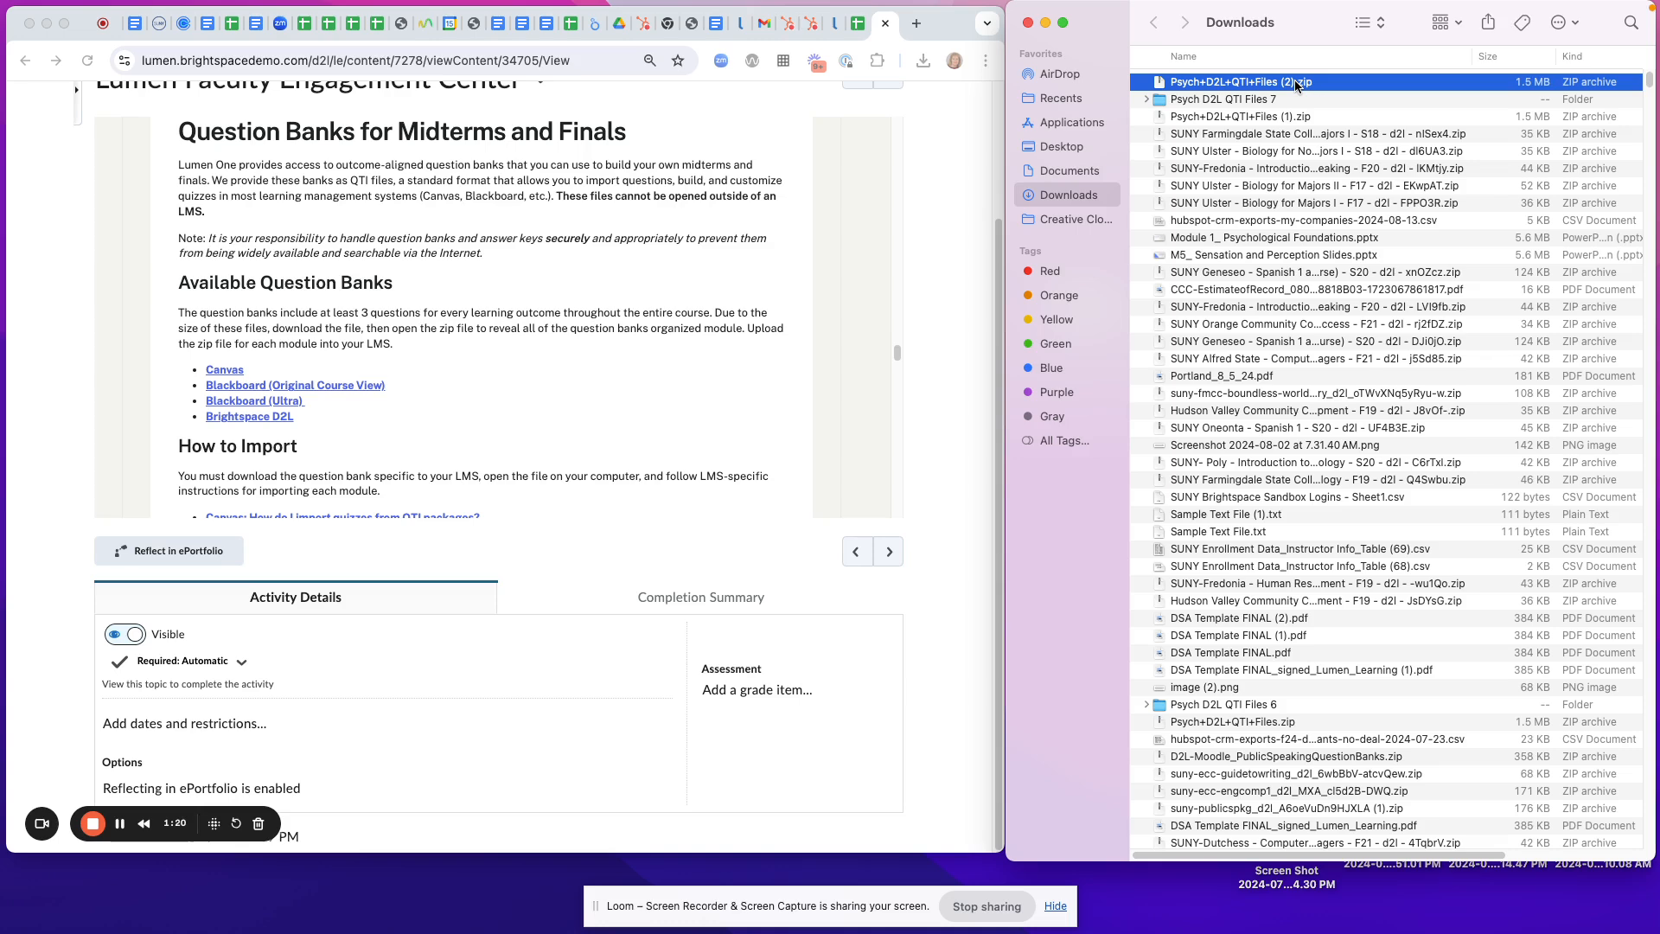
double_click(1295, 80)
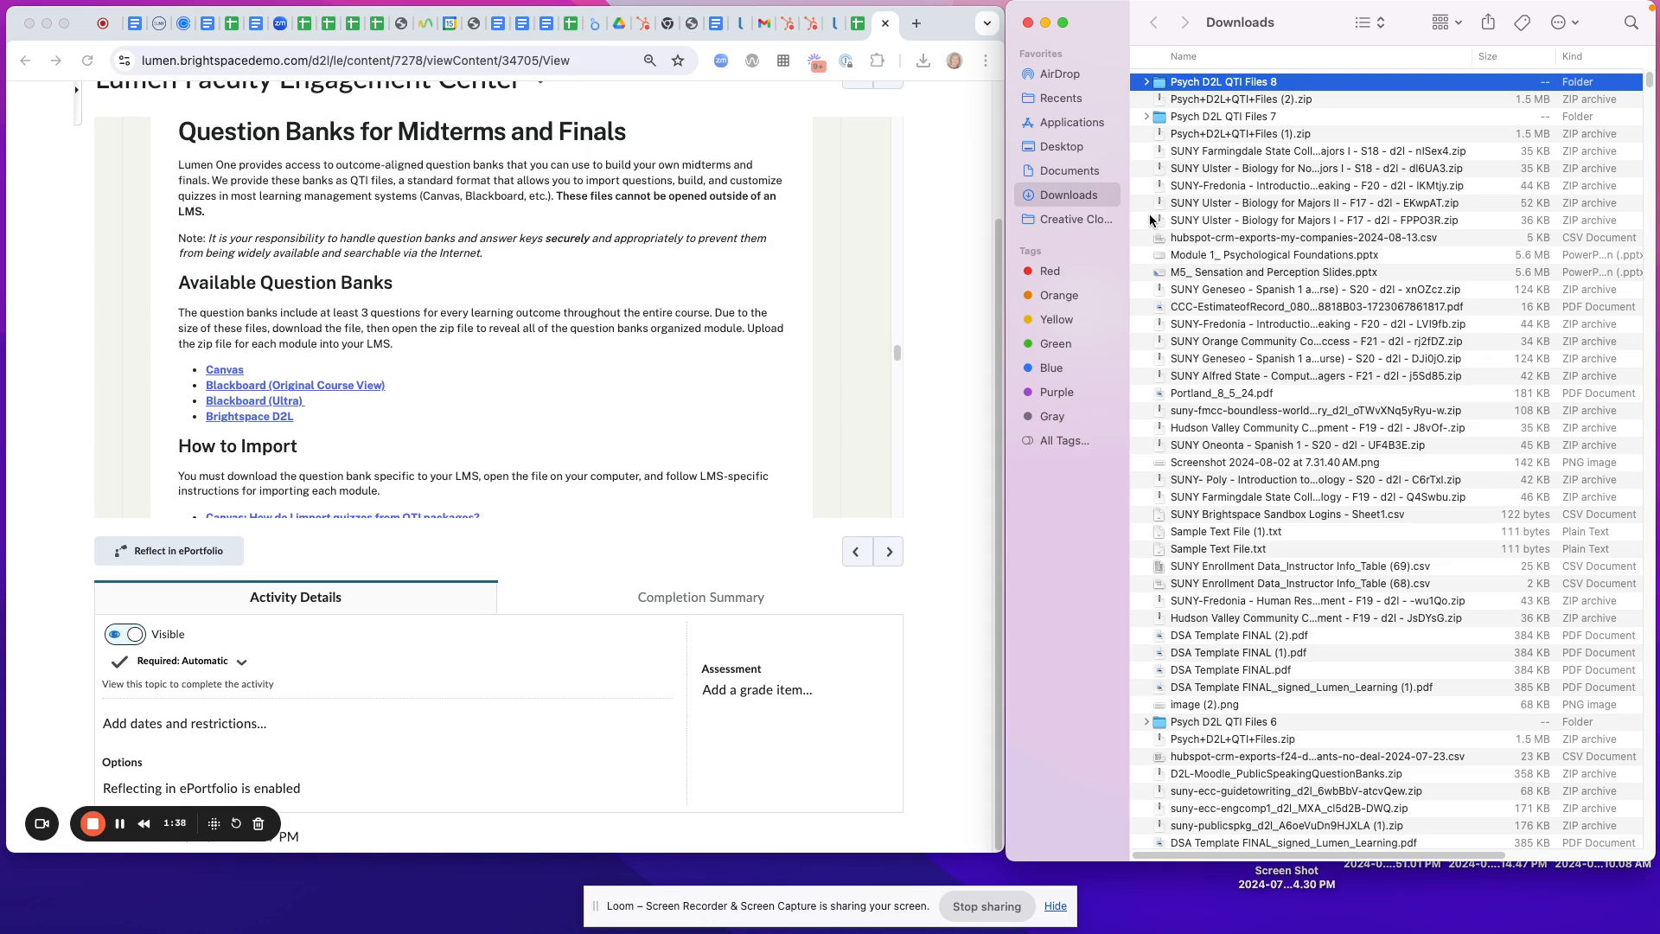
Return to Brightspace in the browser and open the Question Library of the course's quizzes.
left_click_drag(996, 373, 1015, 92)
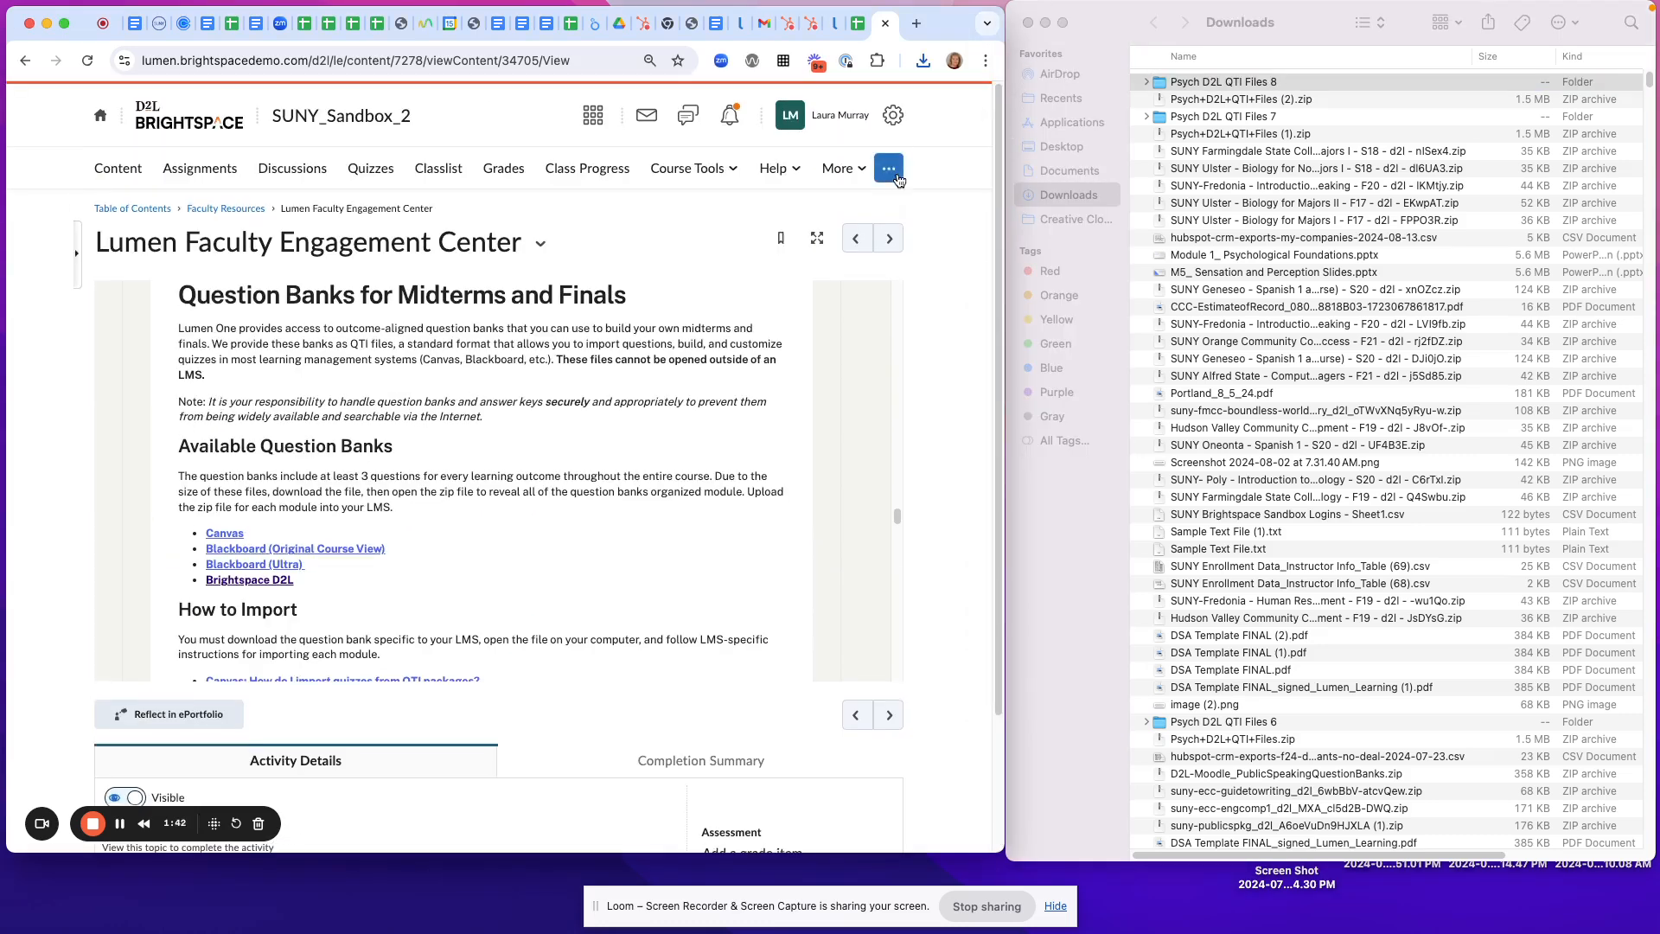
left_click(367, 171)
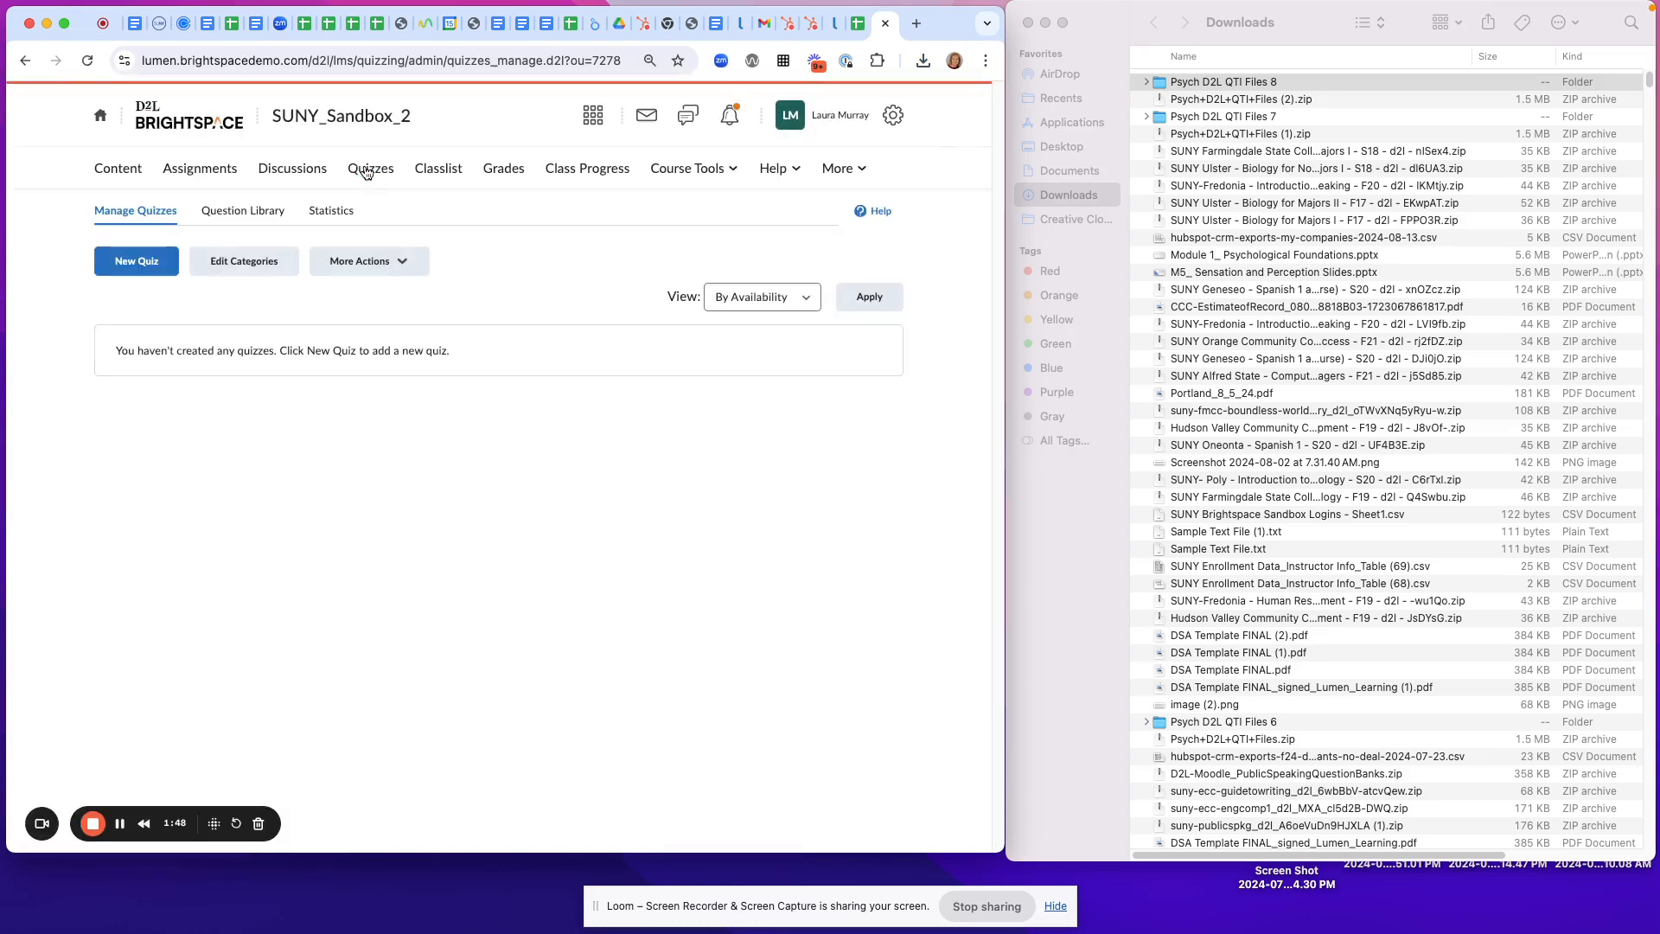
left_click(263, 212)
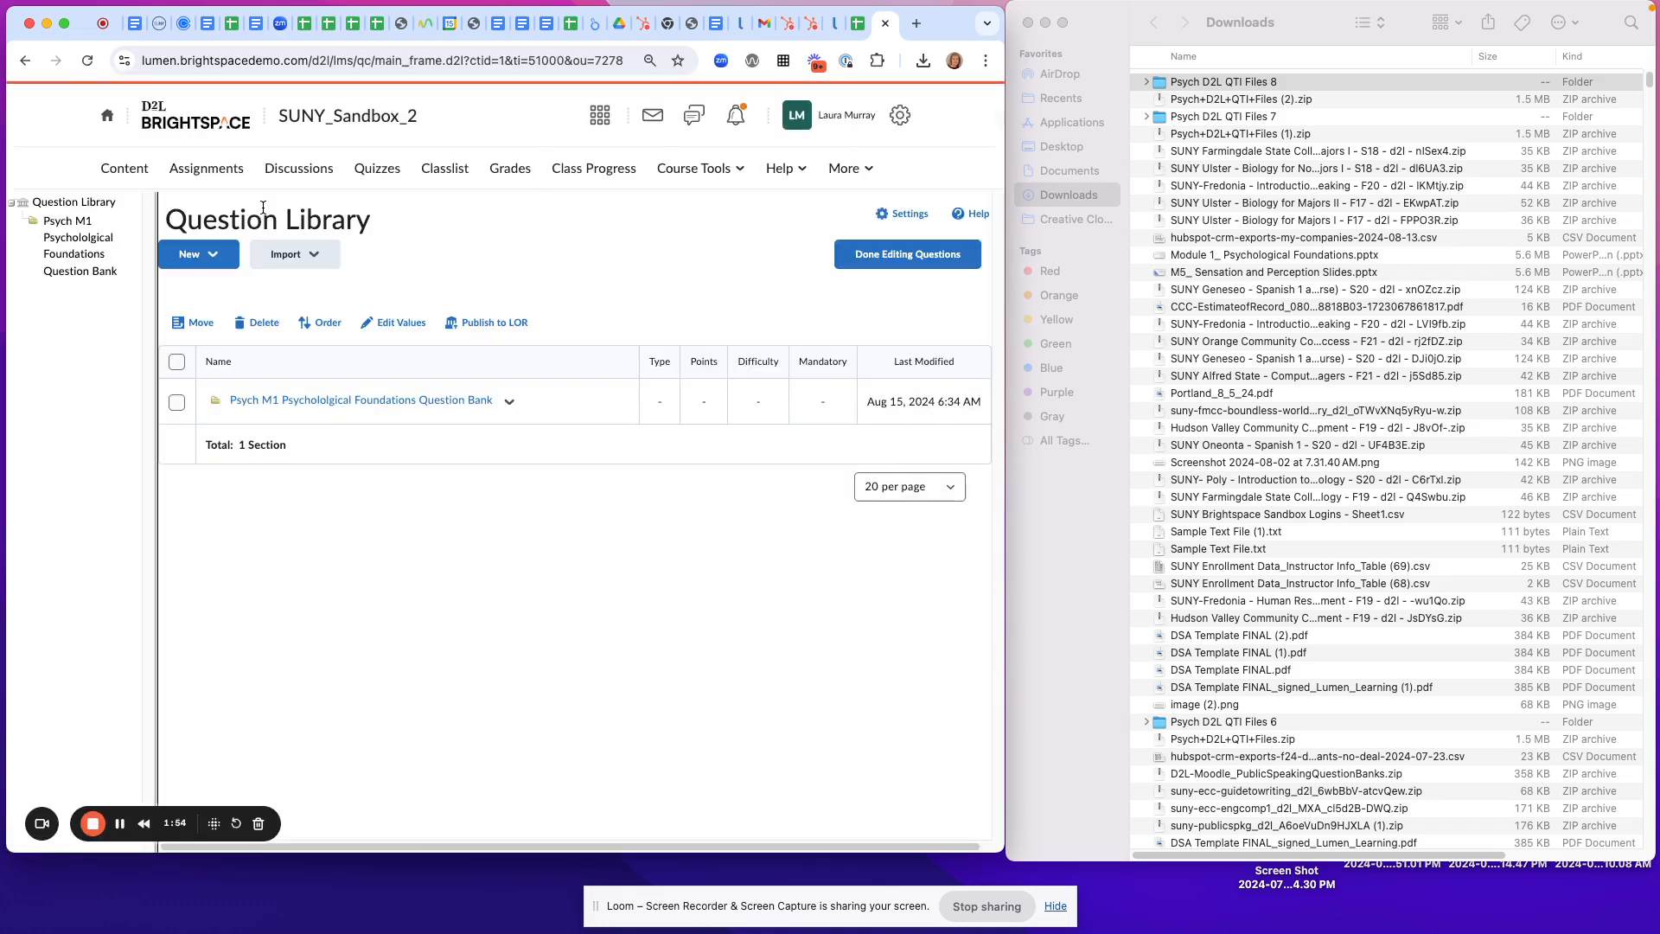
Upload Psych M2 Scientific Research Question Bank_D2L.zip from the Psych D2L QTI Files 3 folder and import all its questions into the library.
left_click(298, 257)
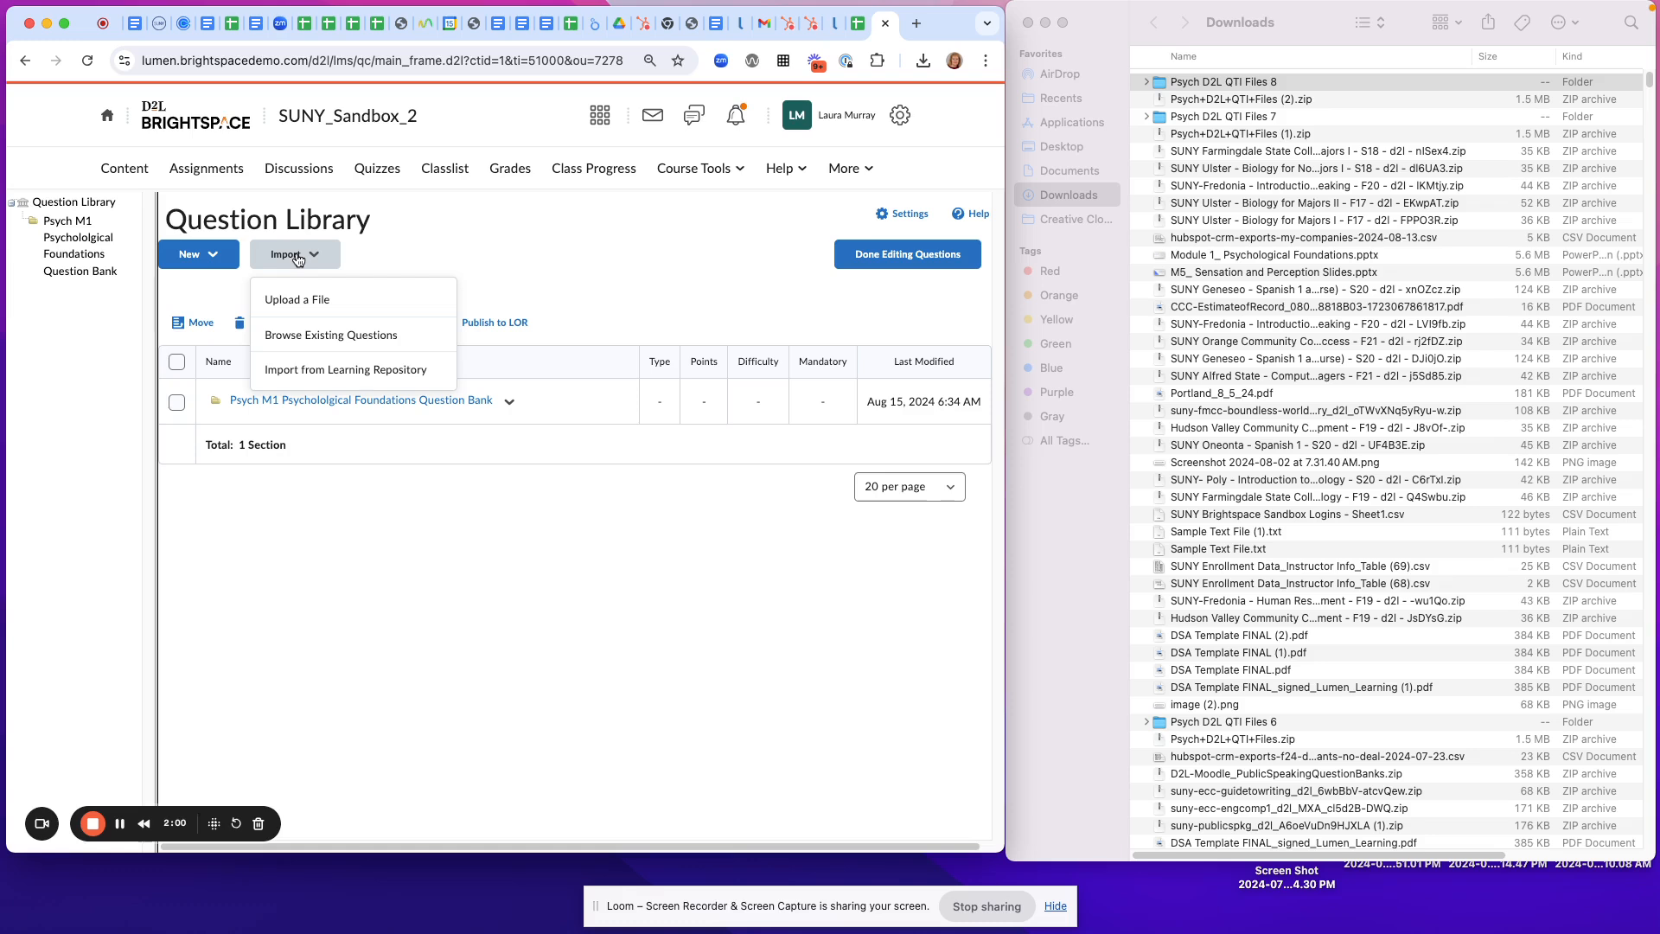
left_click(298, 304)
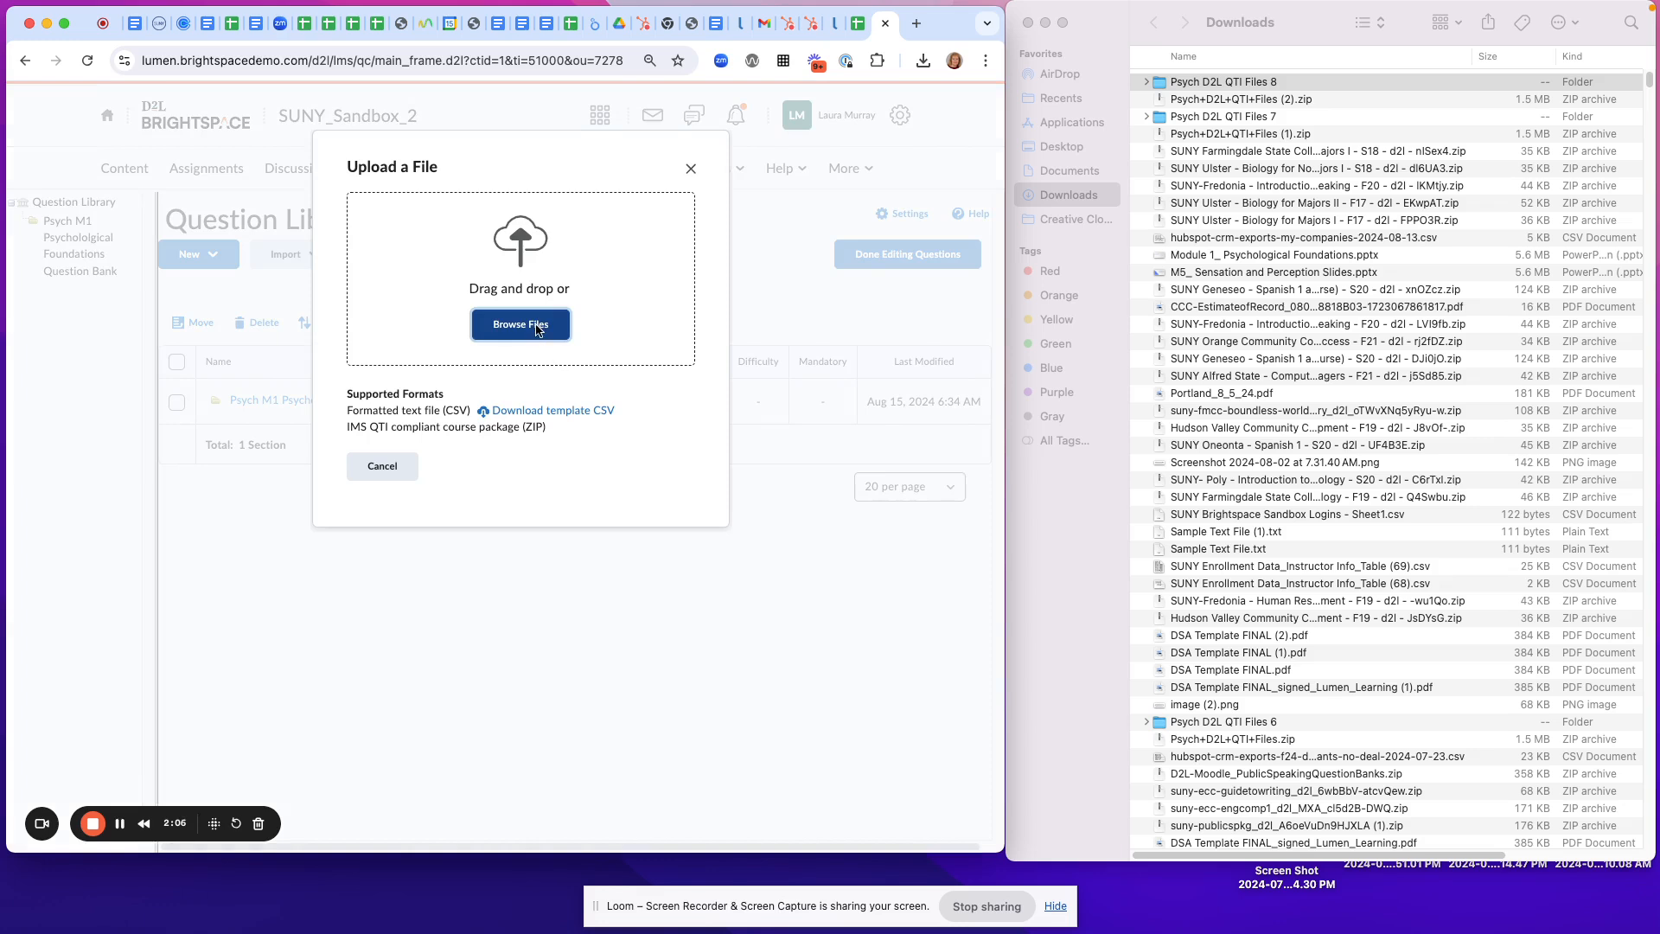
left_click(538, 329)
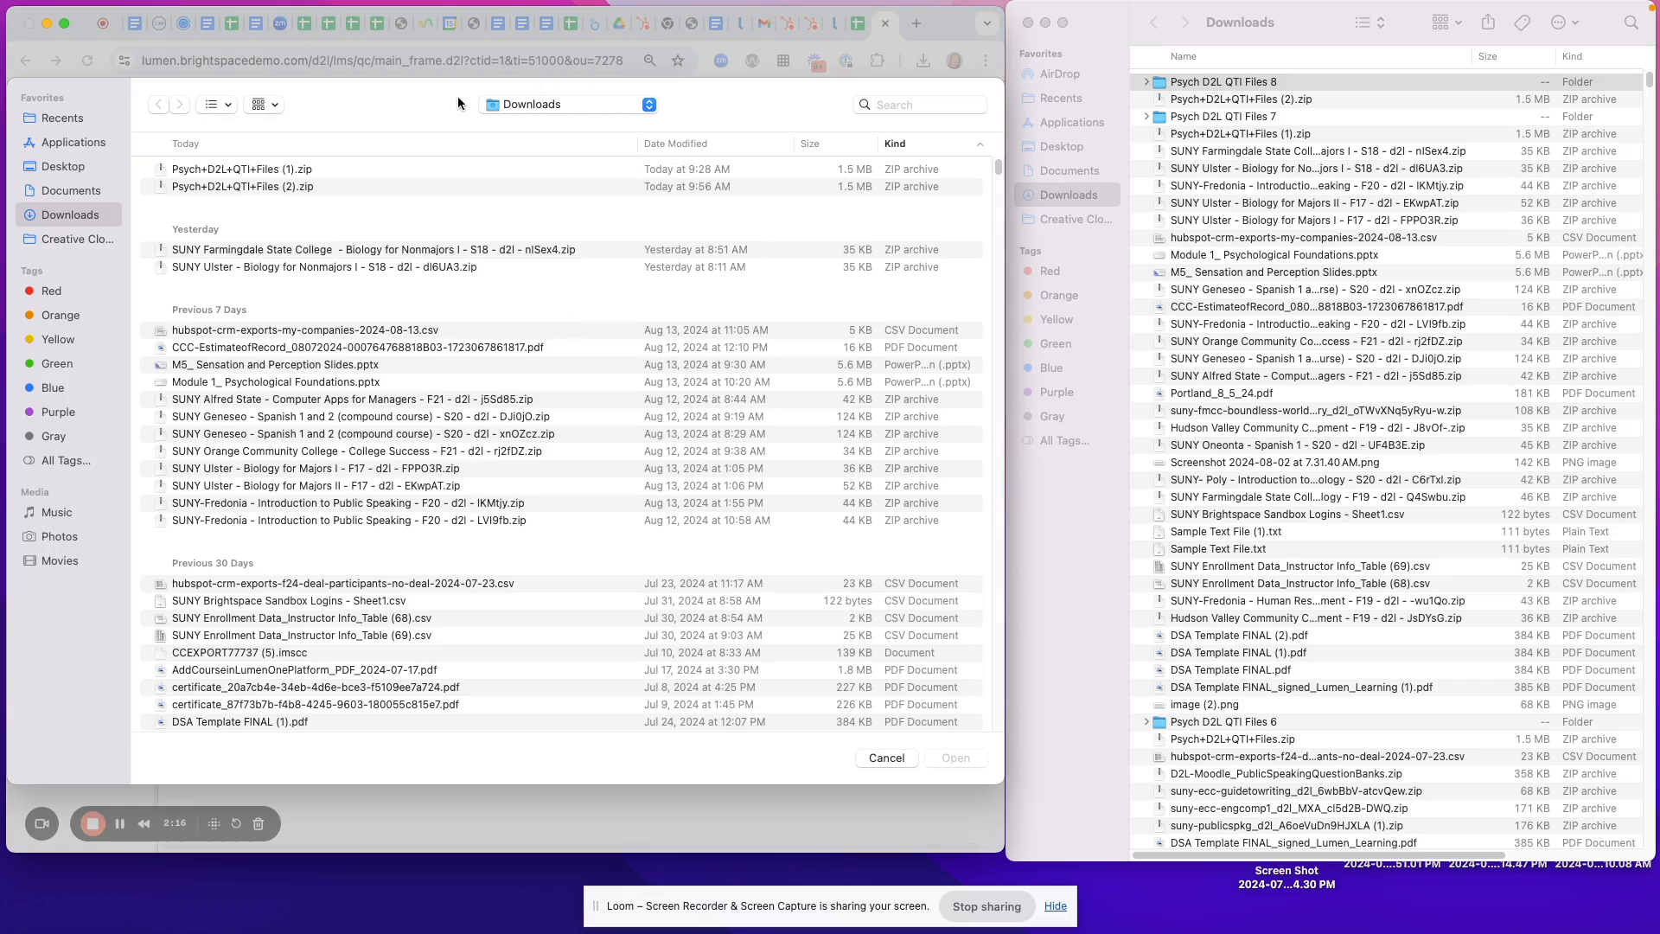
left_click(649, 105)
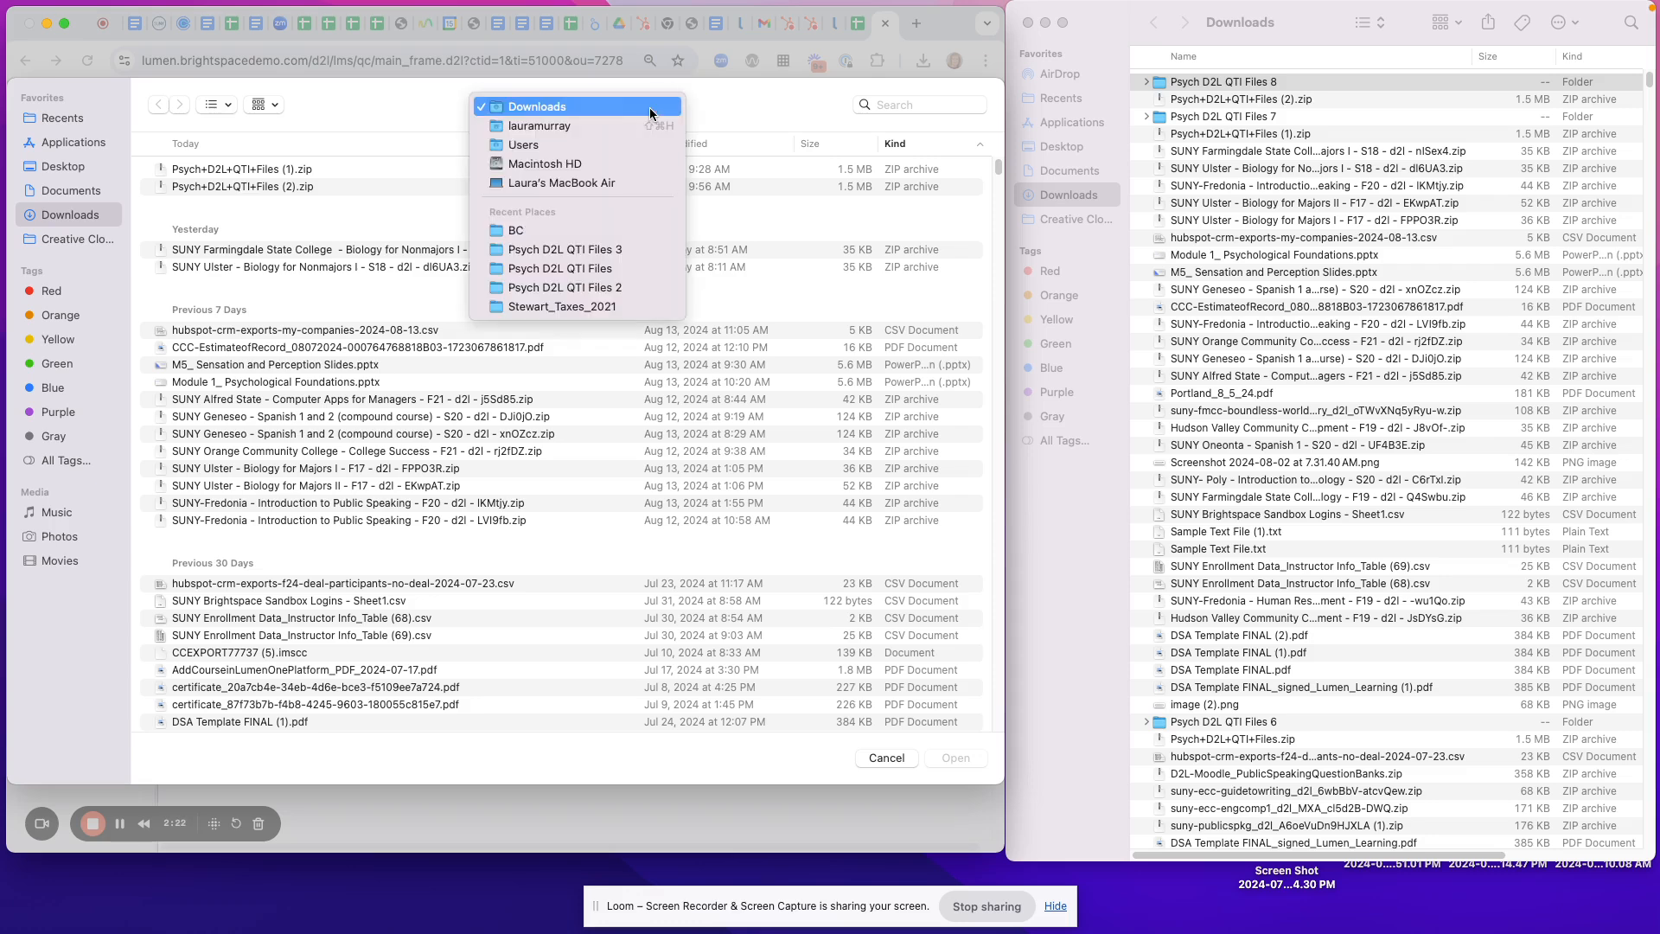
left_click(643, 250)
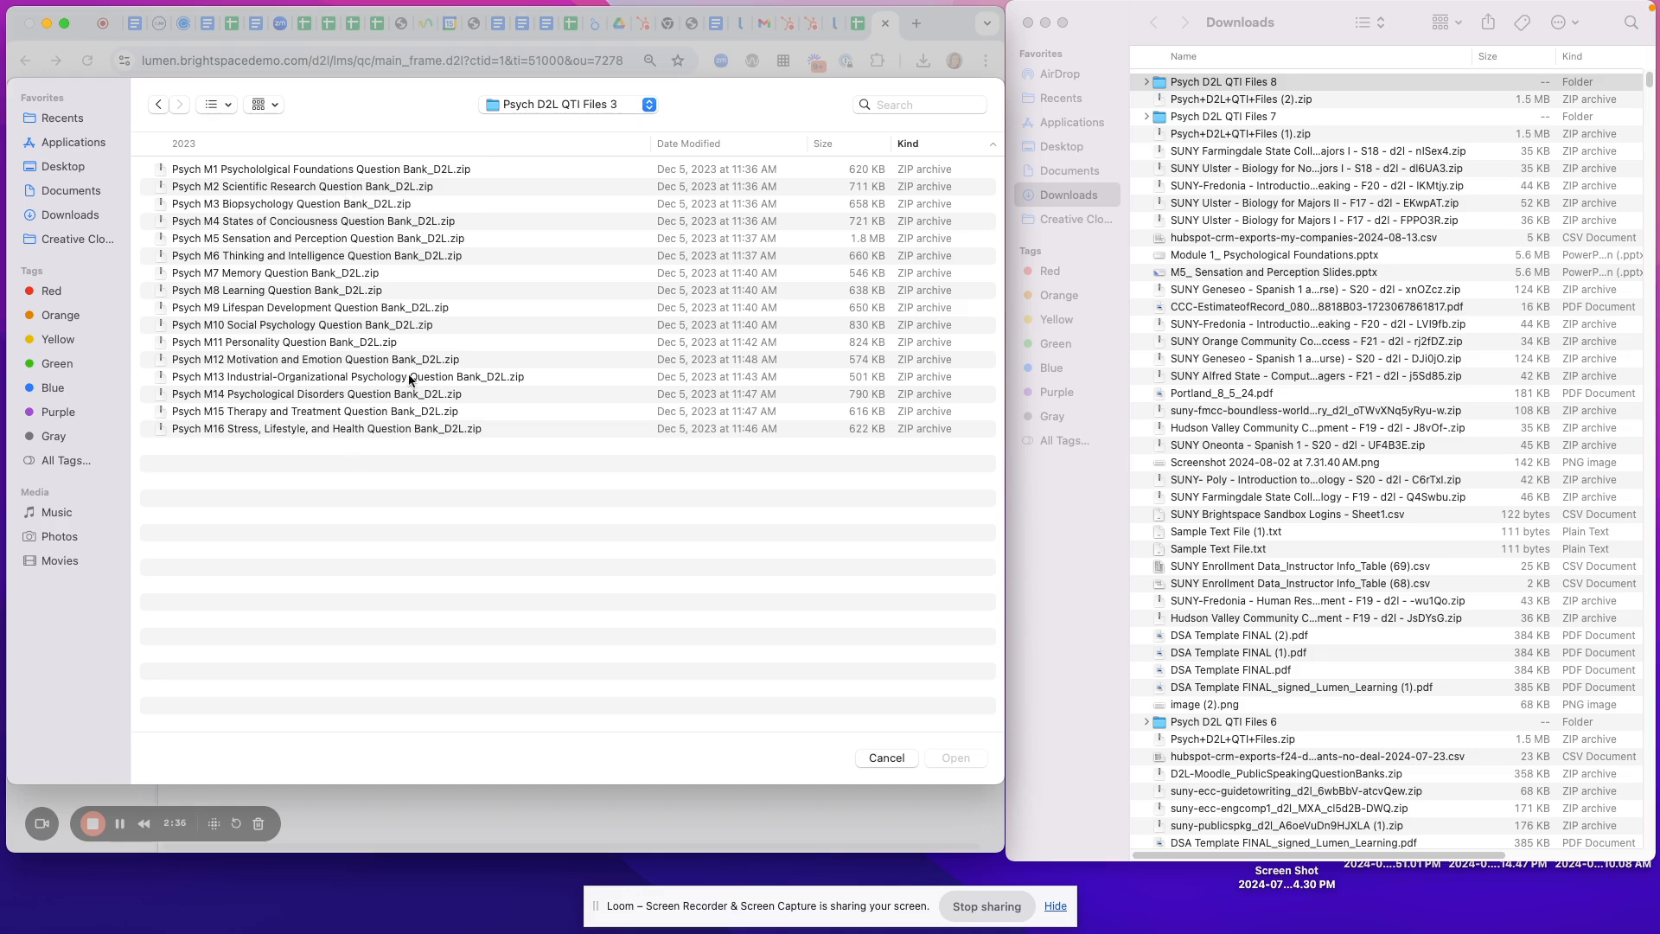
left_click(439, 185)
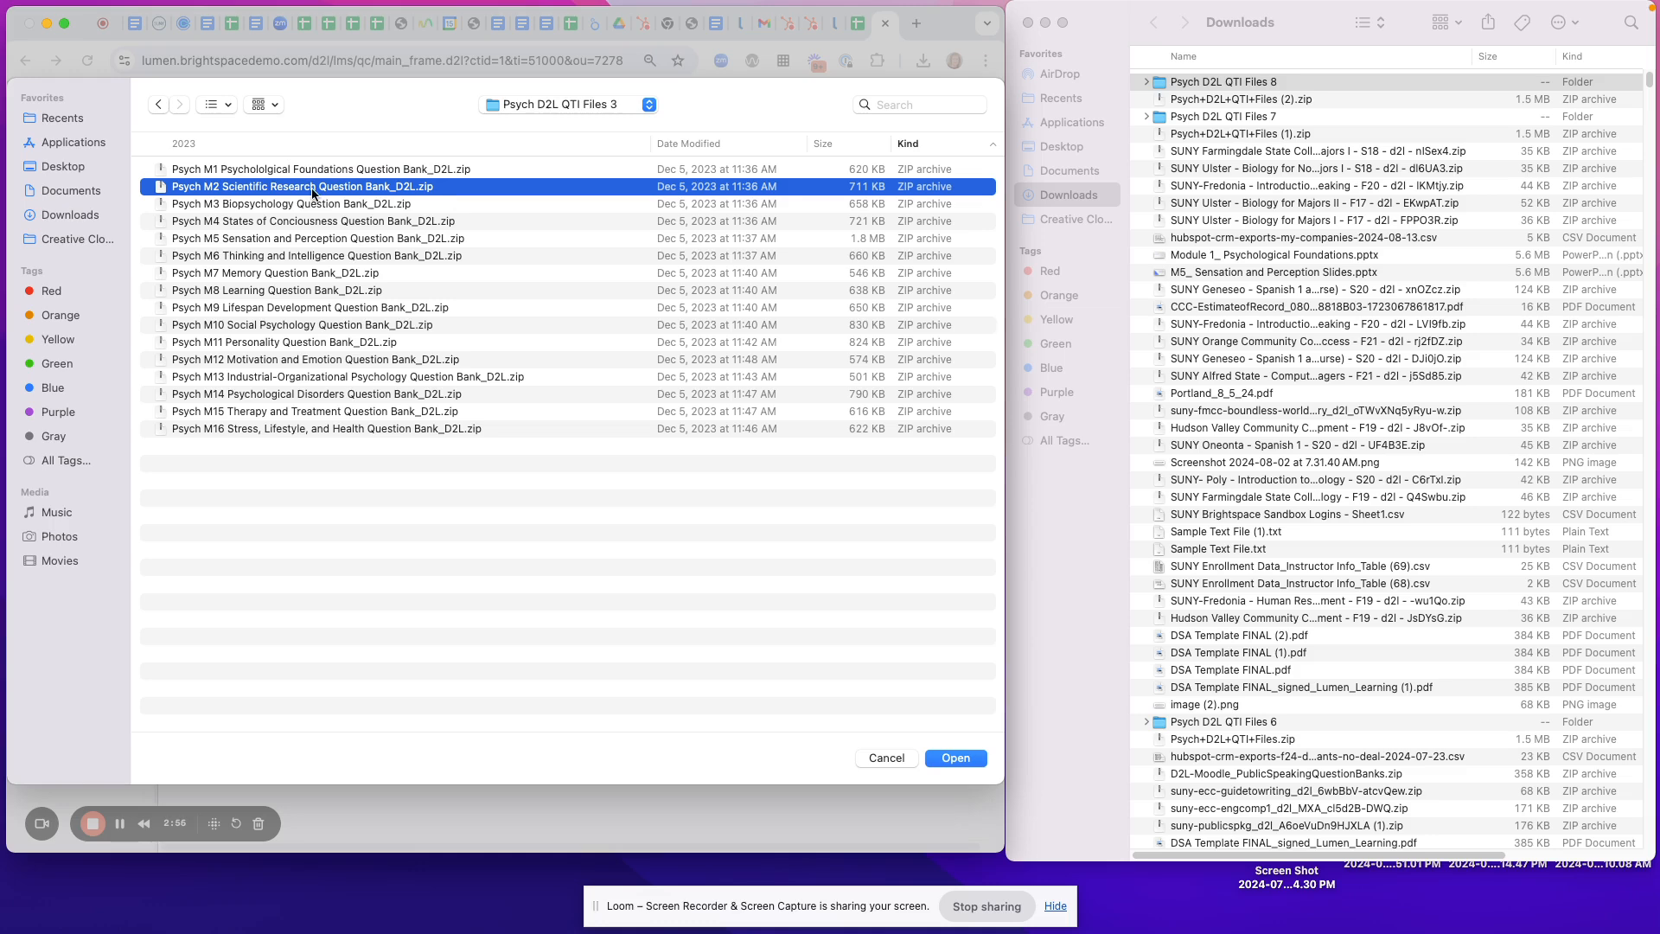
left_click(951, 760)
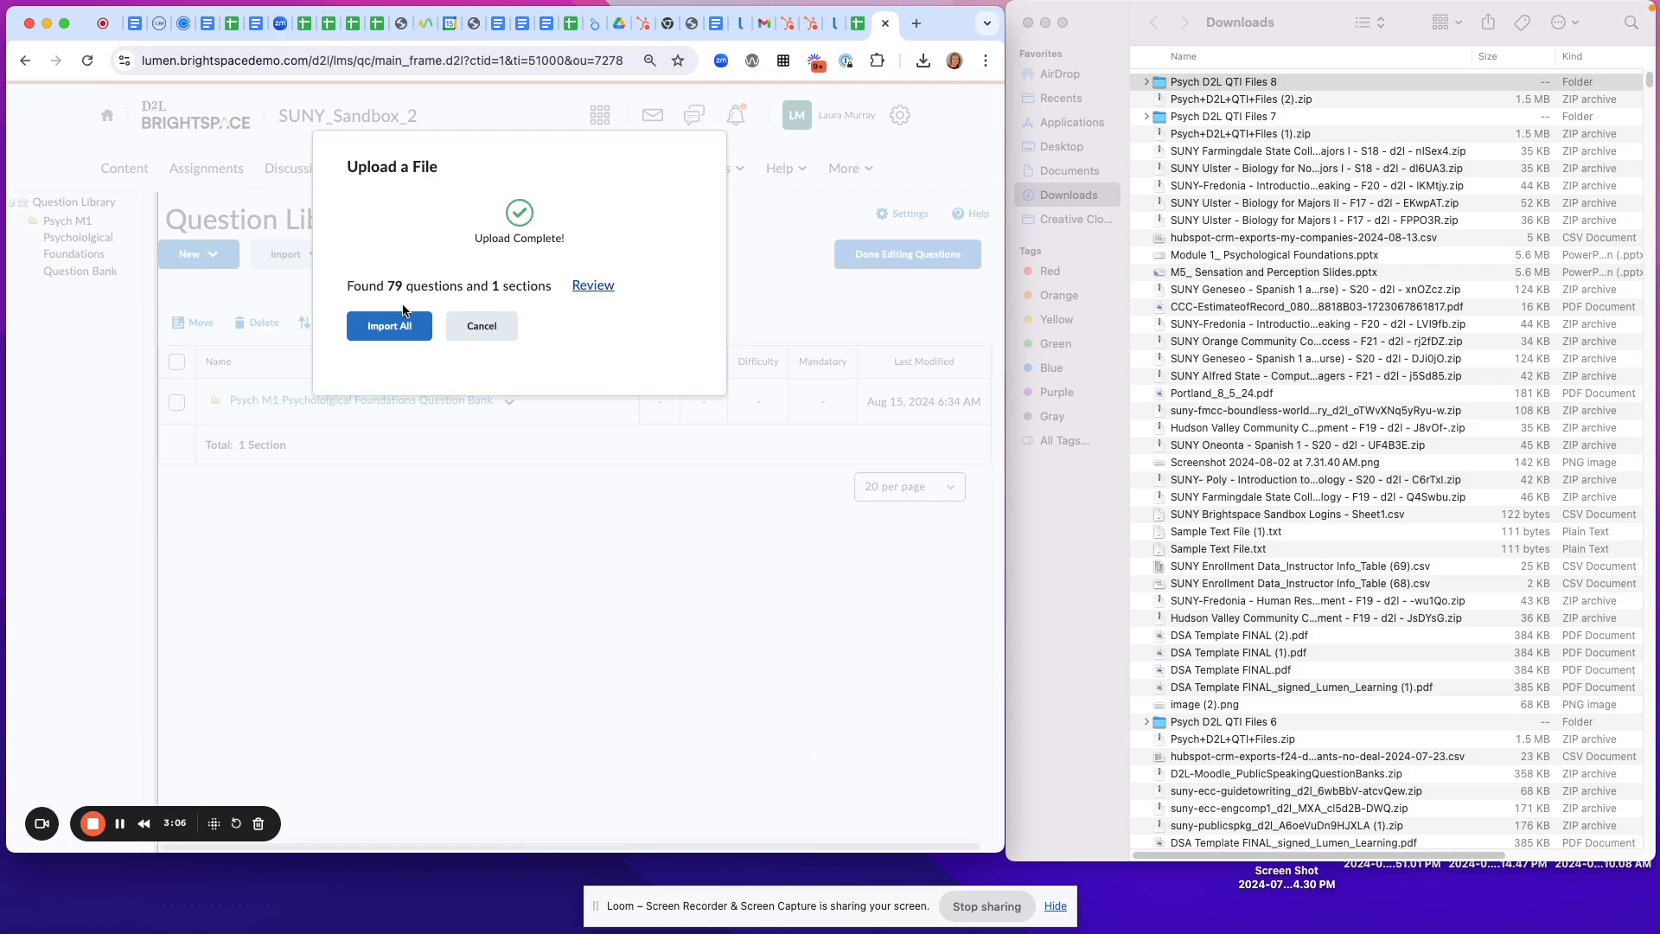
left_click(402, 327)
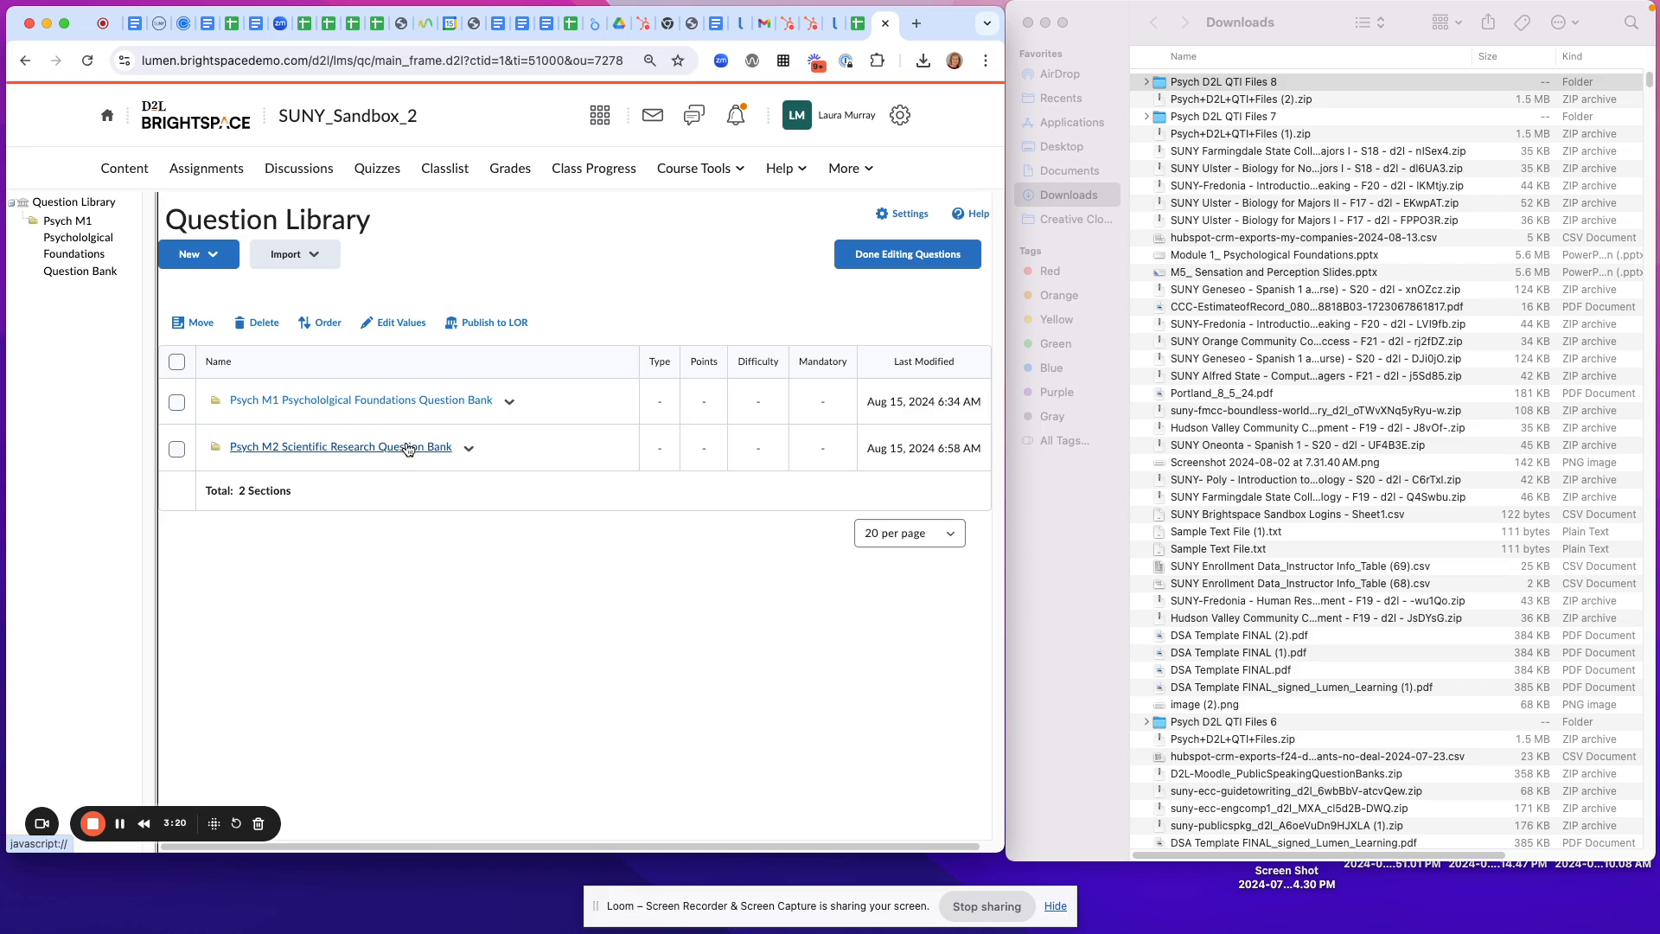
Upload Psych M3 Biopsychology Question Bank_D2L.zip and import all its questions into the Question Library.
left_click(297, 256)
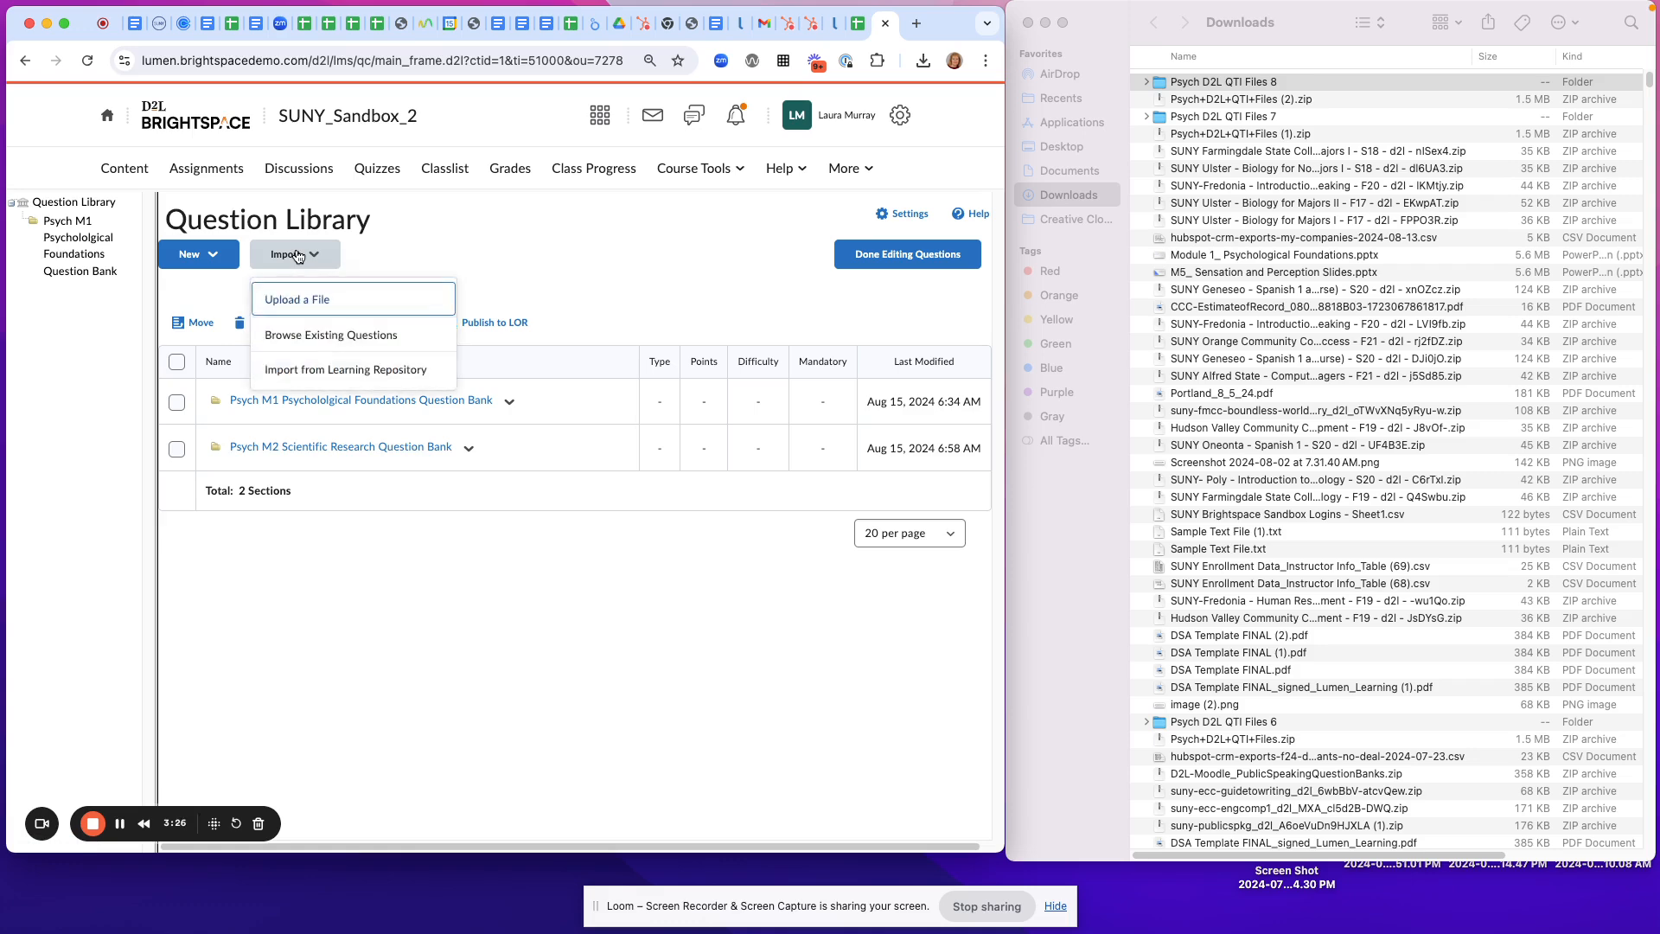
left_click(324, 299)
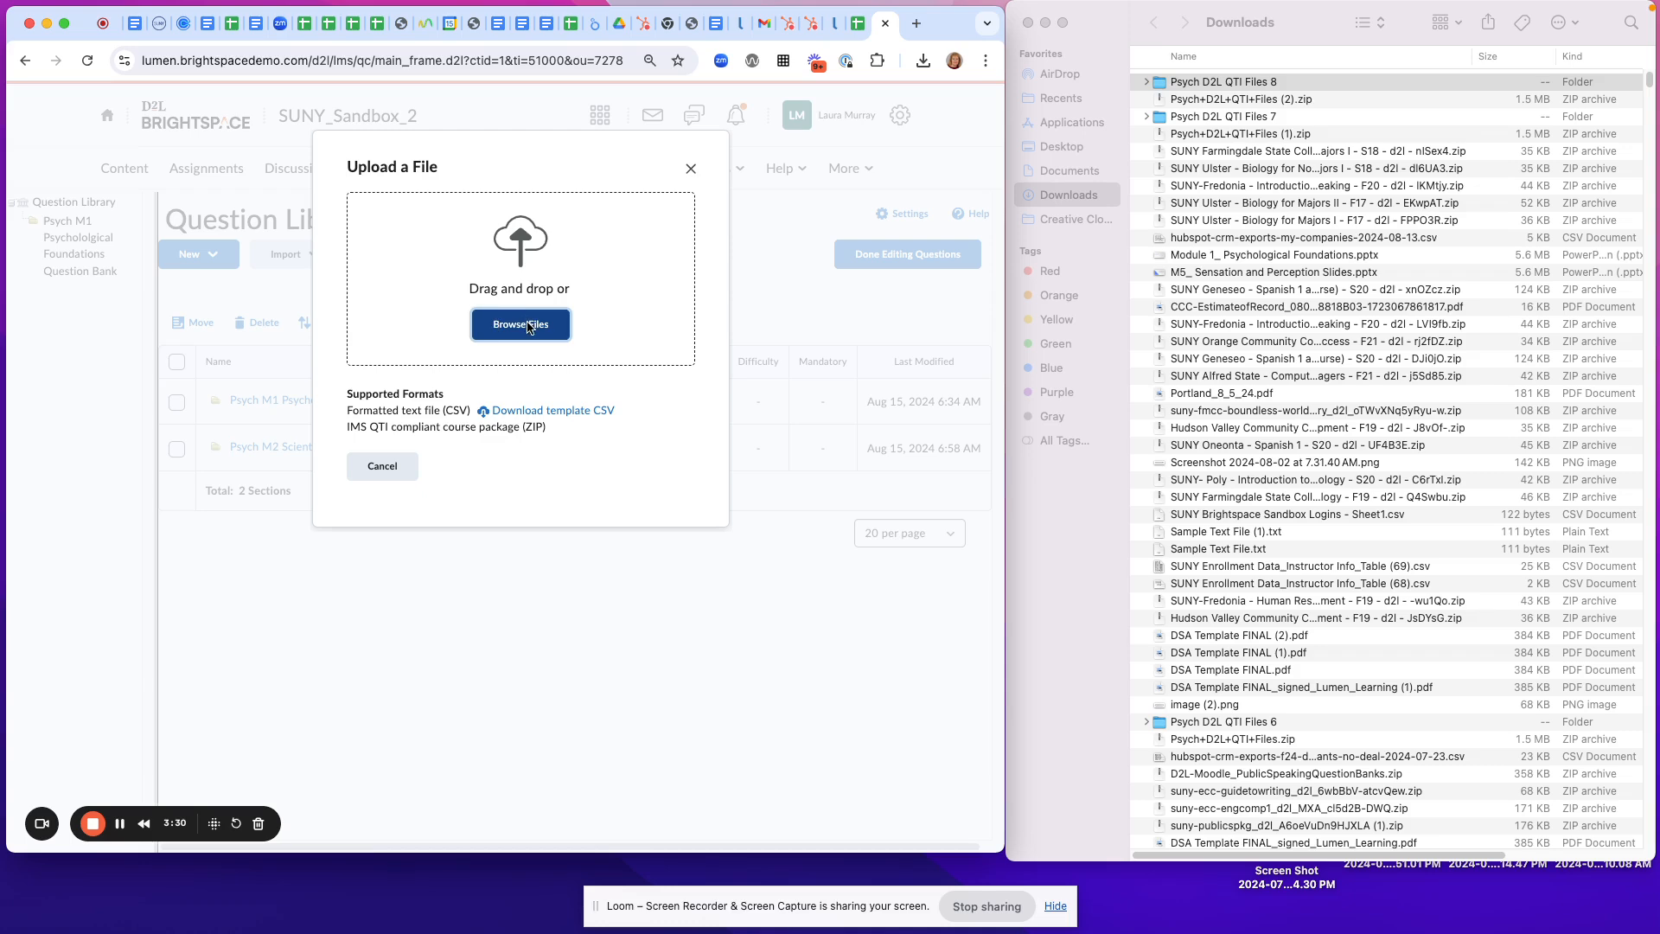
left_click(526, 325)
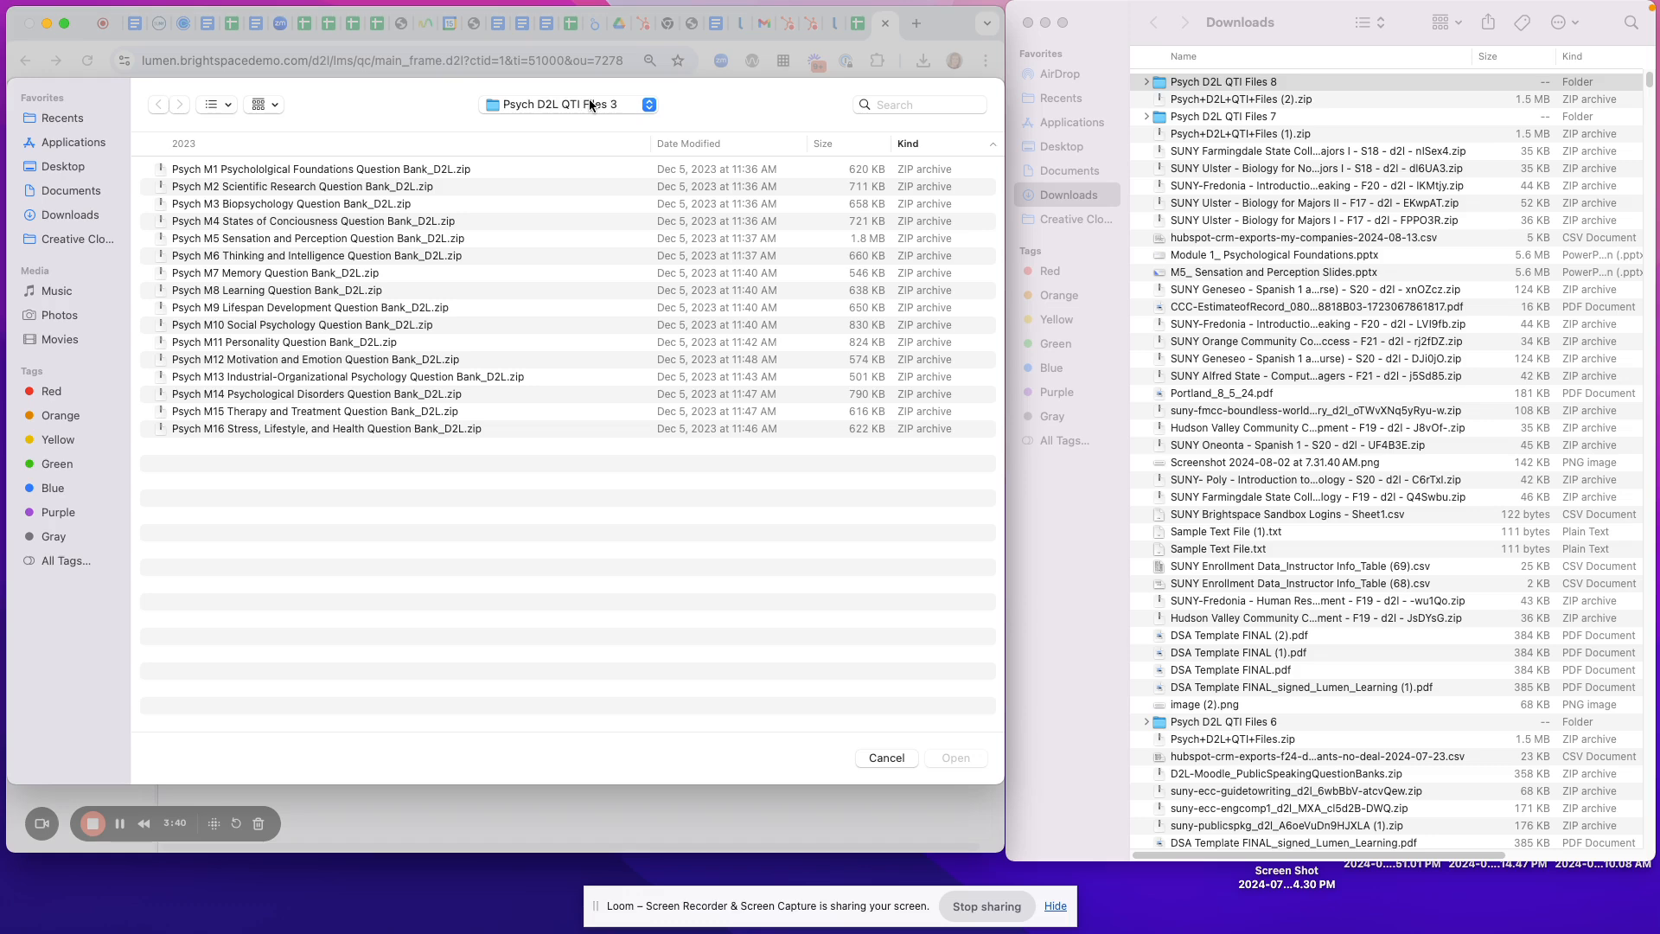
left_click(372, 204)
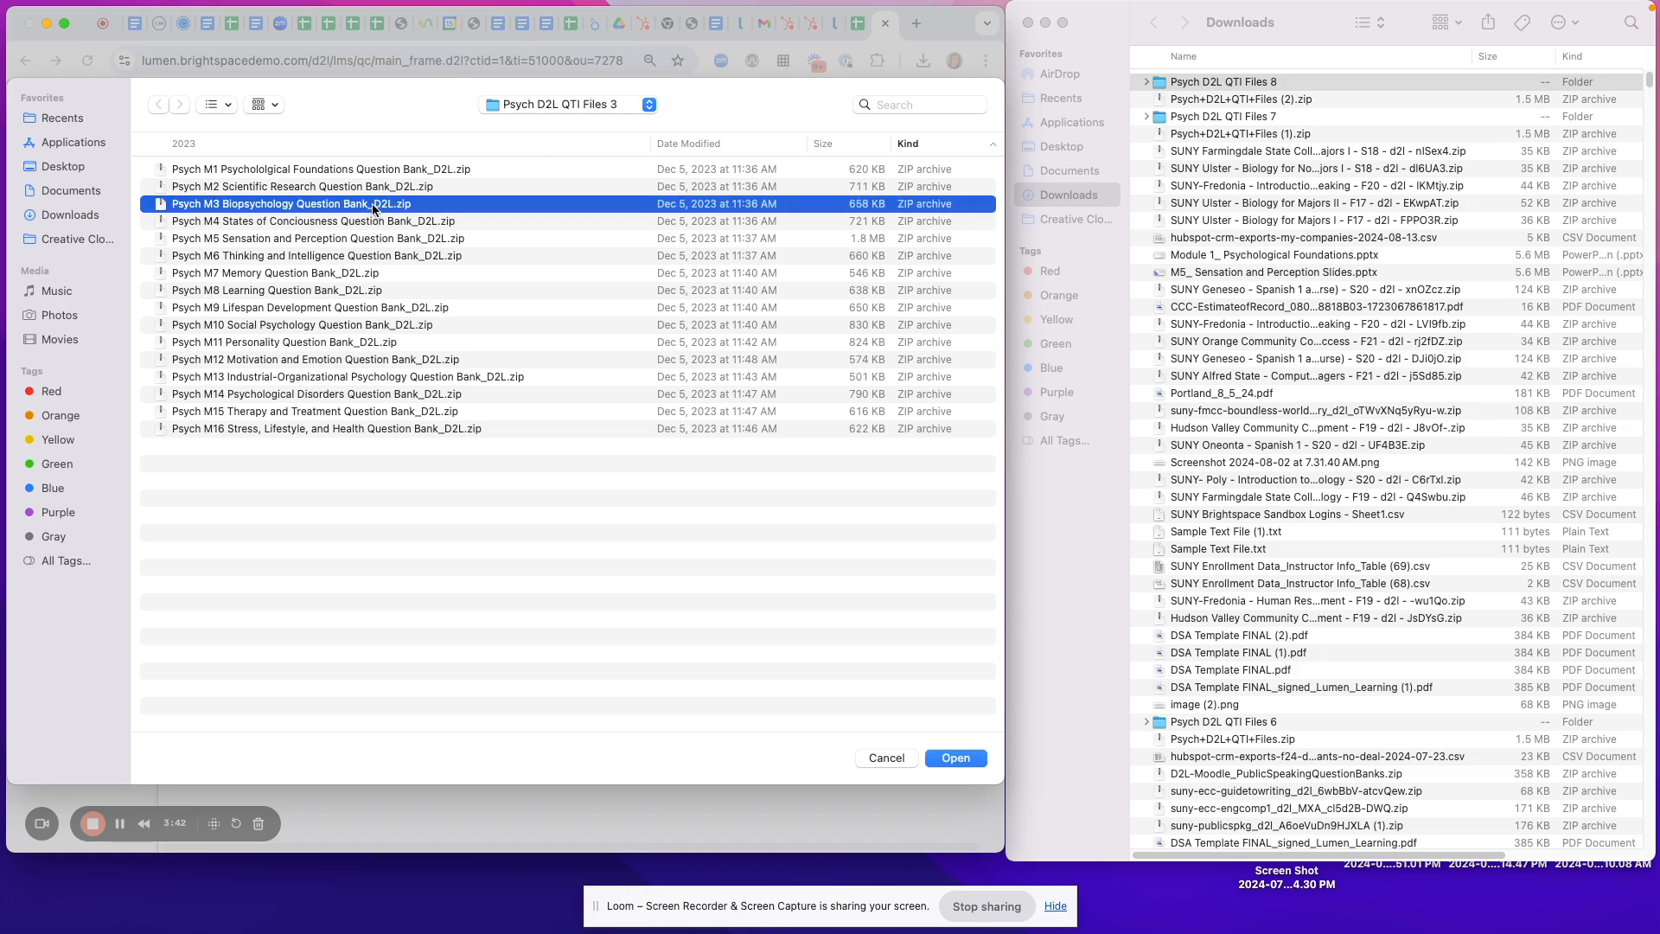
left_click(955, 758)
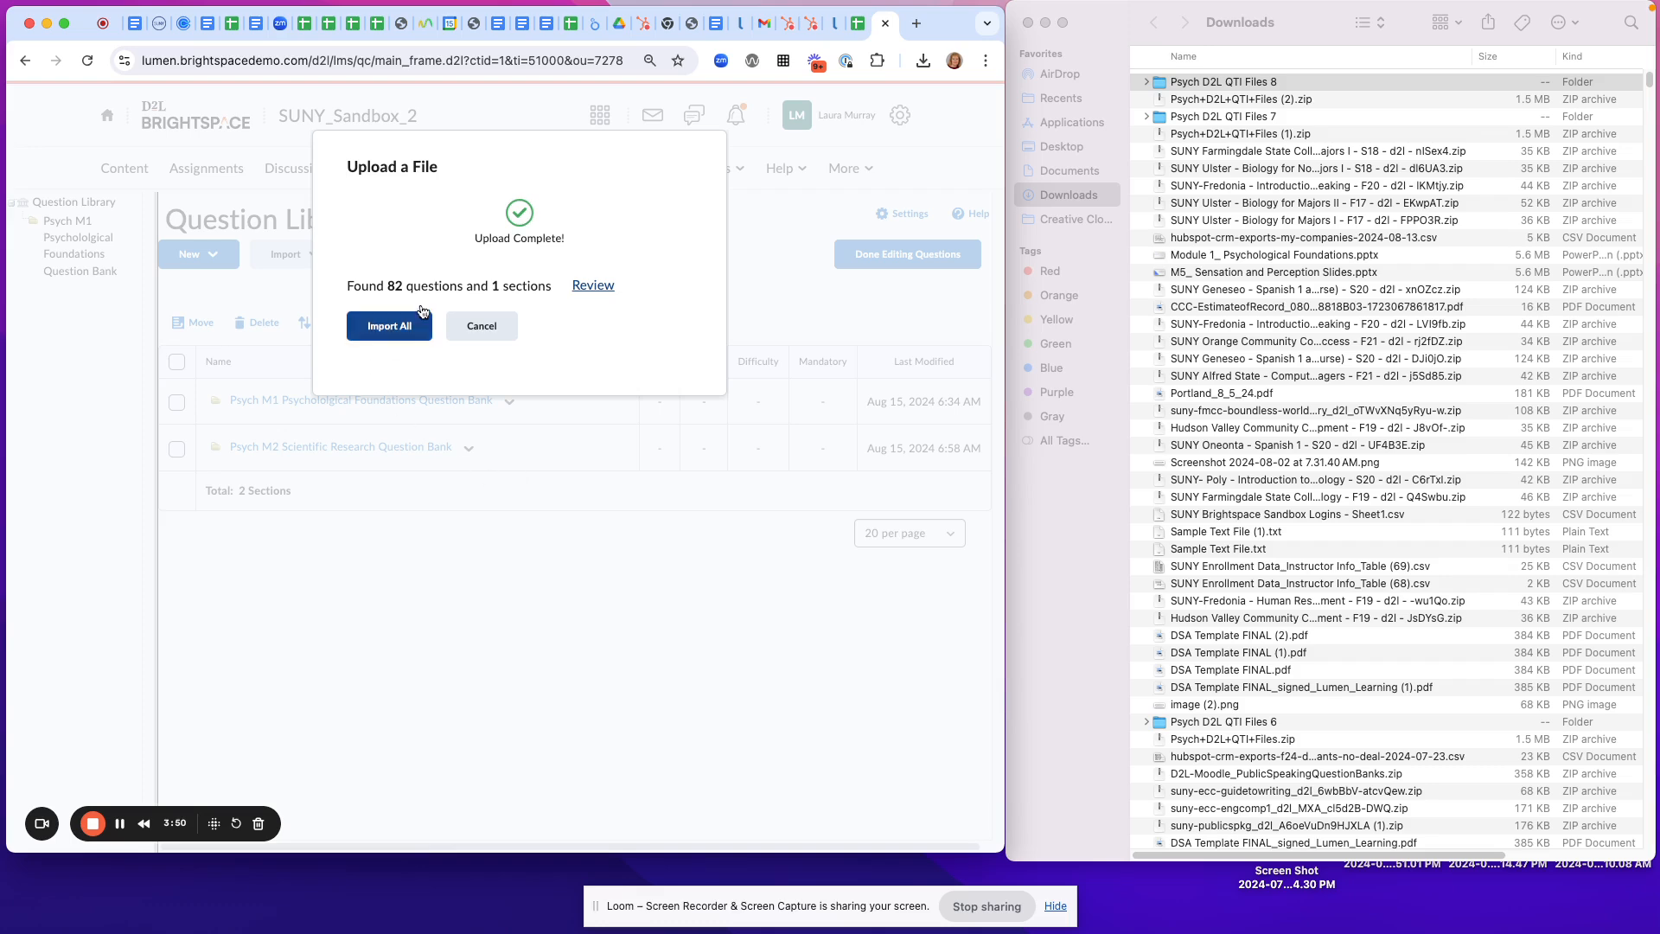
left_click(410, 330)
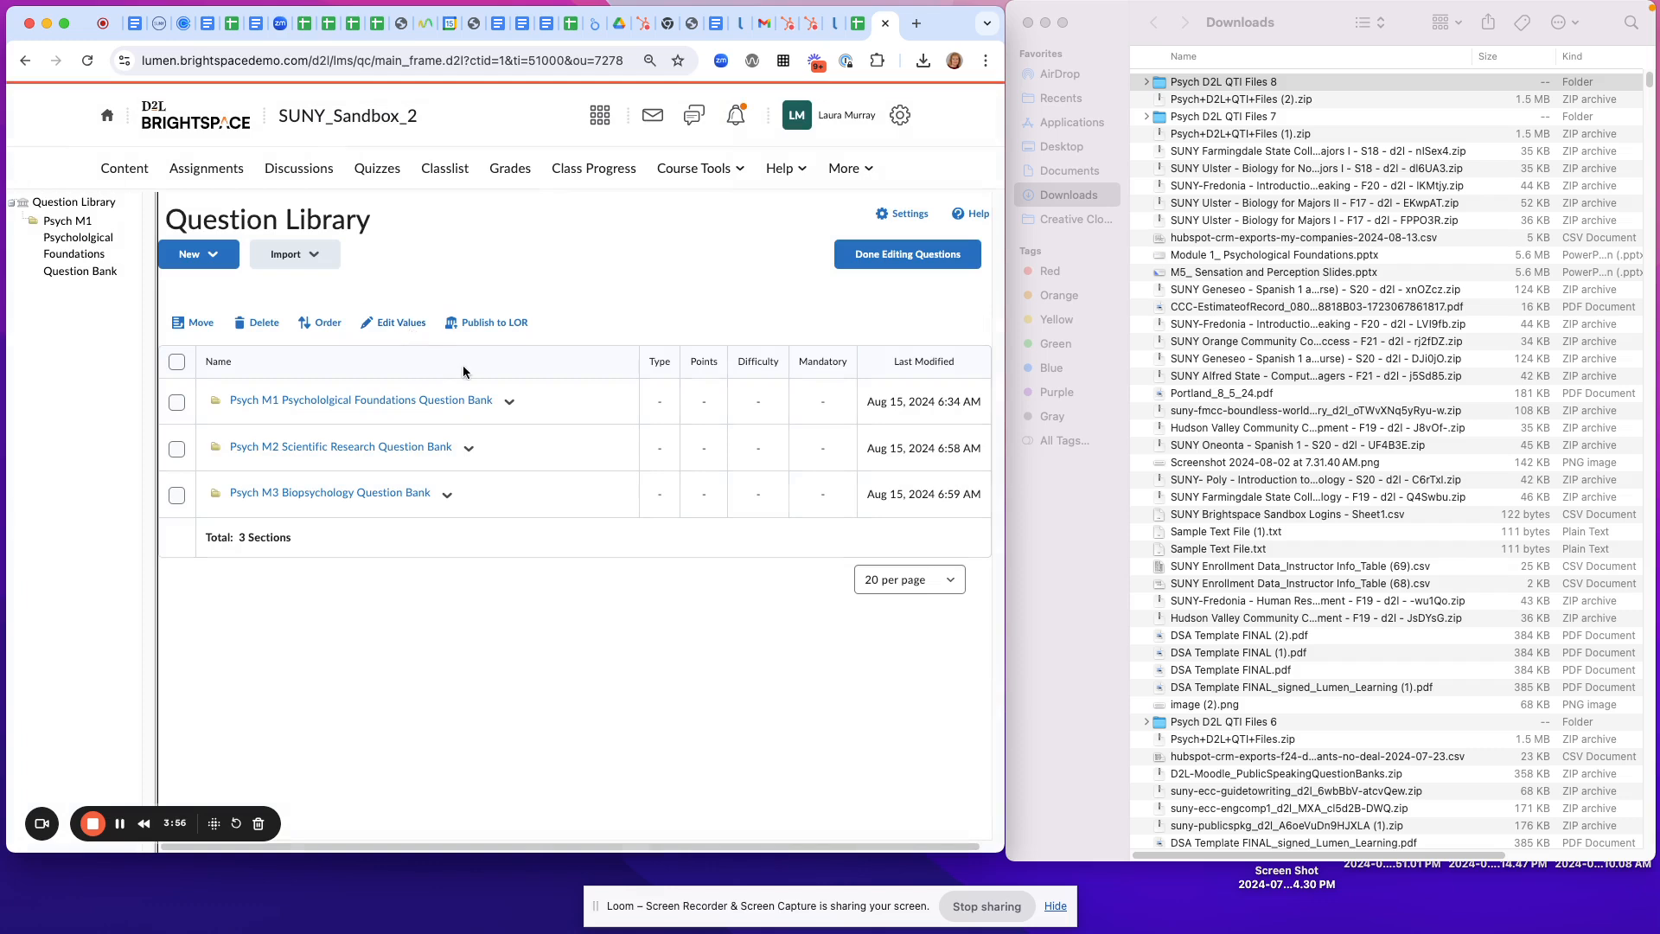
Upload the Psych M4 States of Conciousness question bank zip from Finder's Psych D2L QTI Files 8 folder and import all its questions.
left_click(1321, 31)
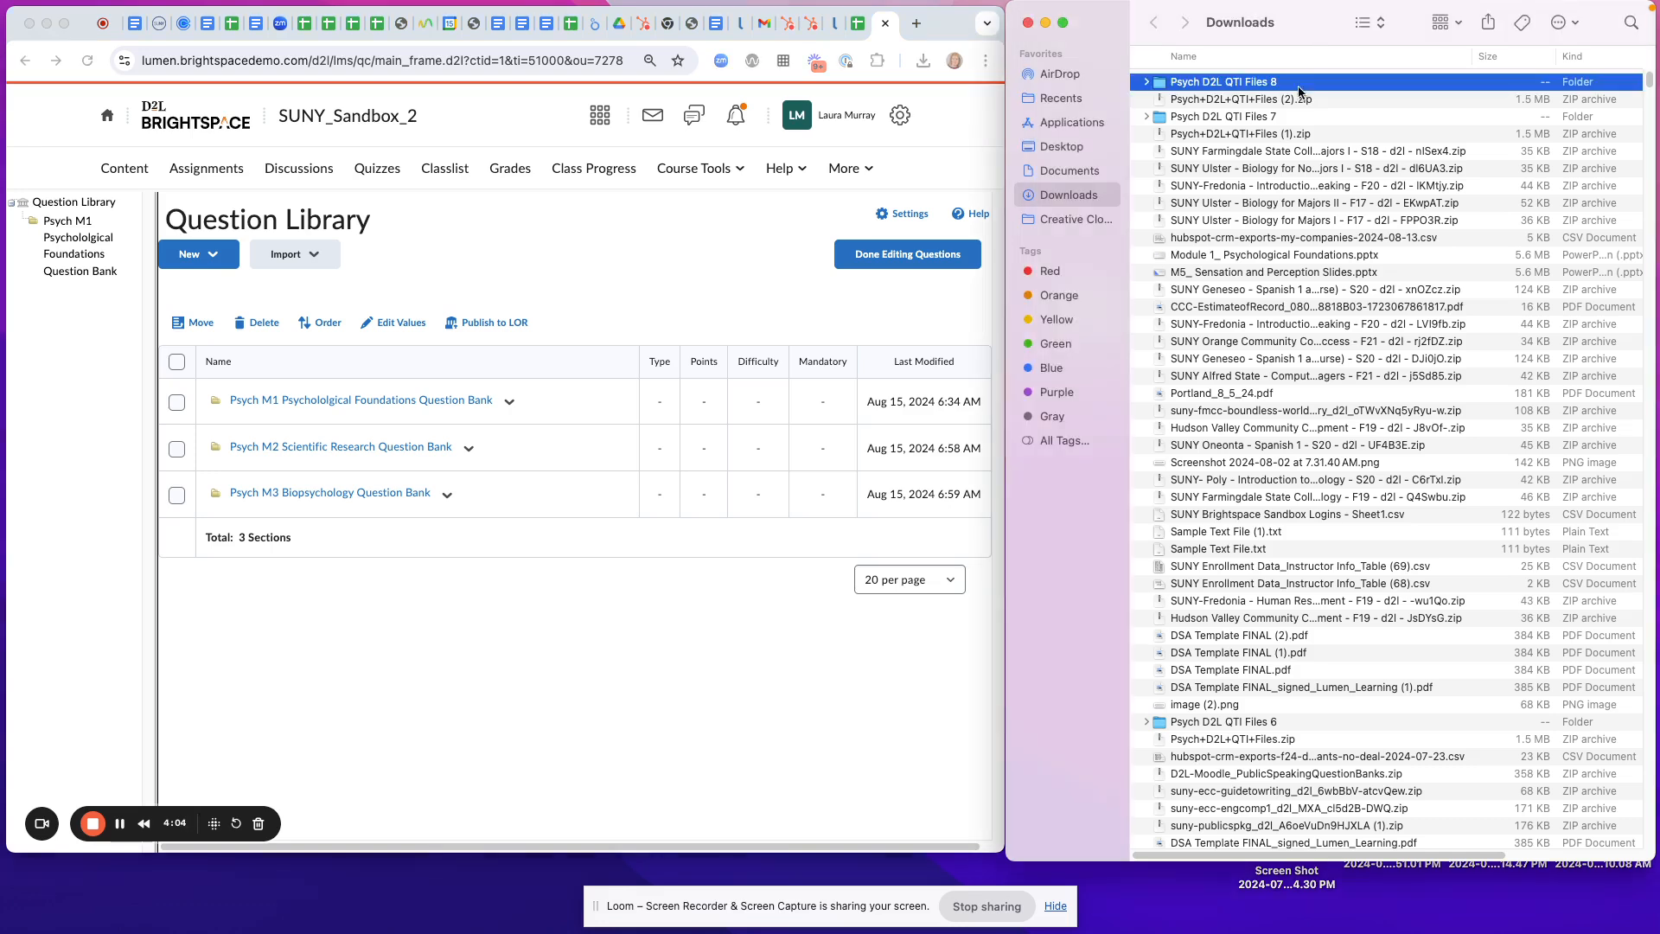
double_click(1239, 85)
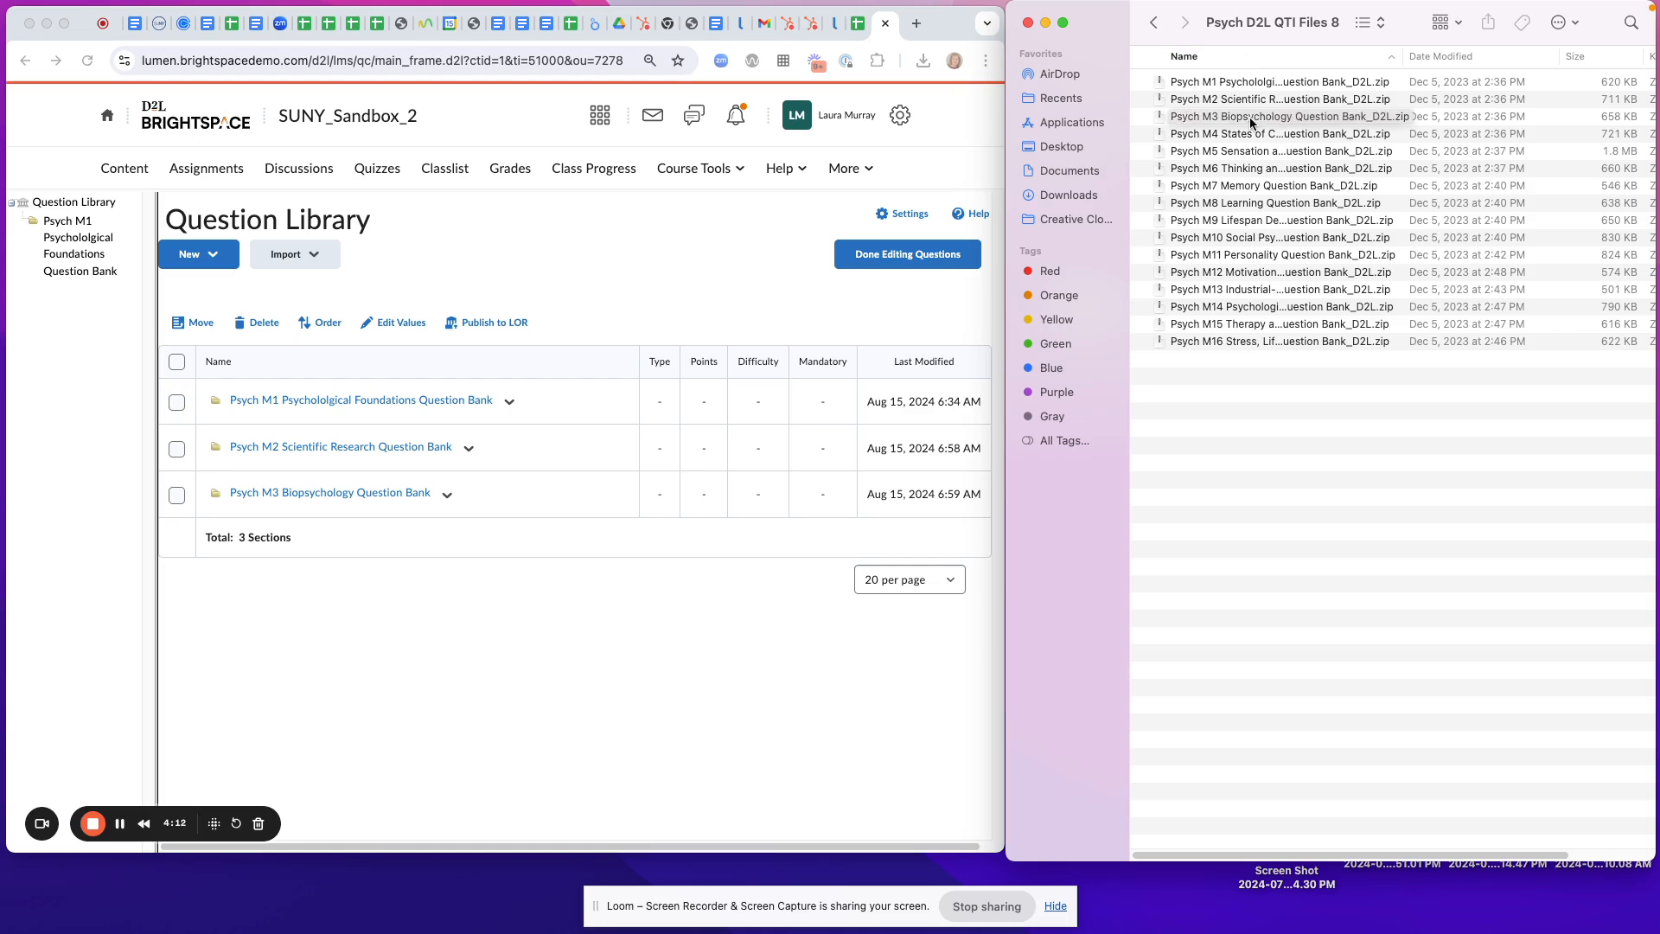
left_click(307, 254)
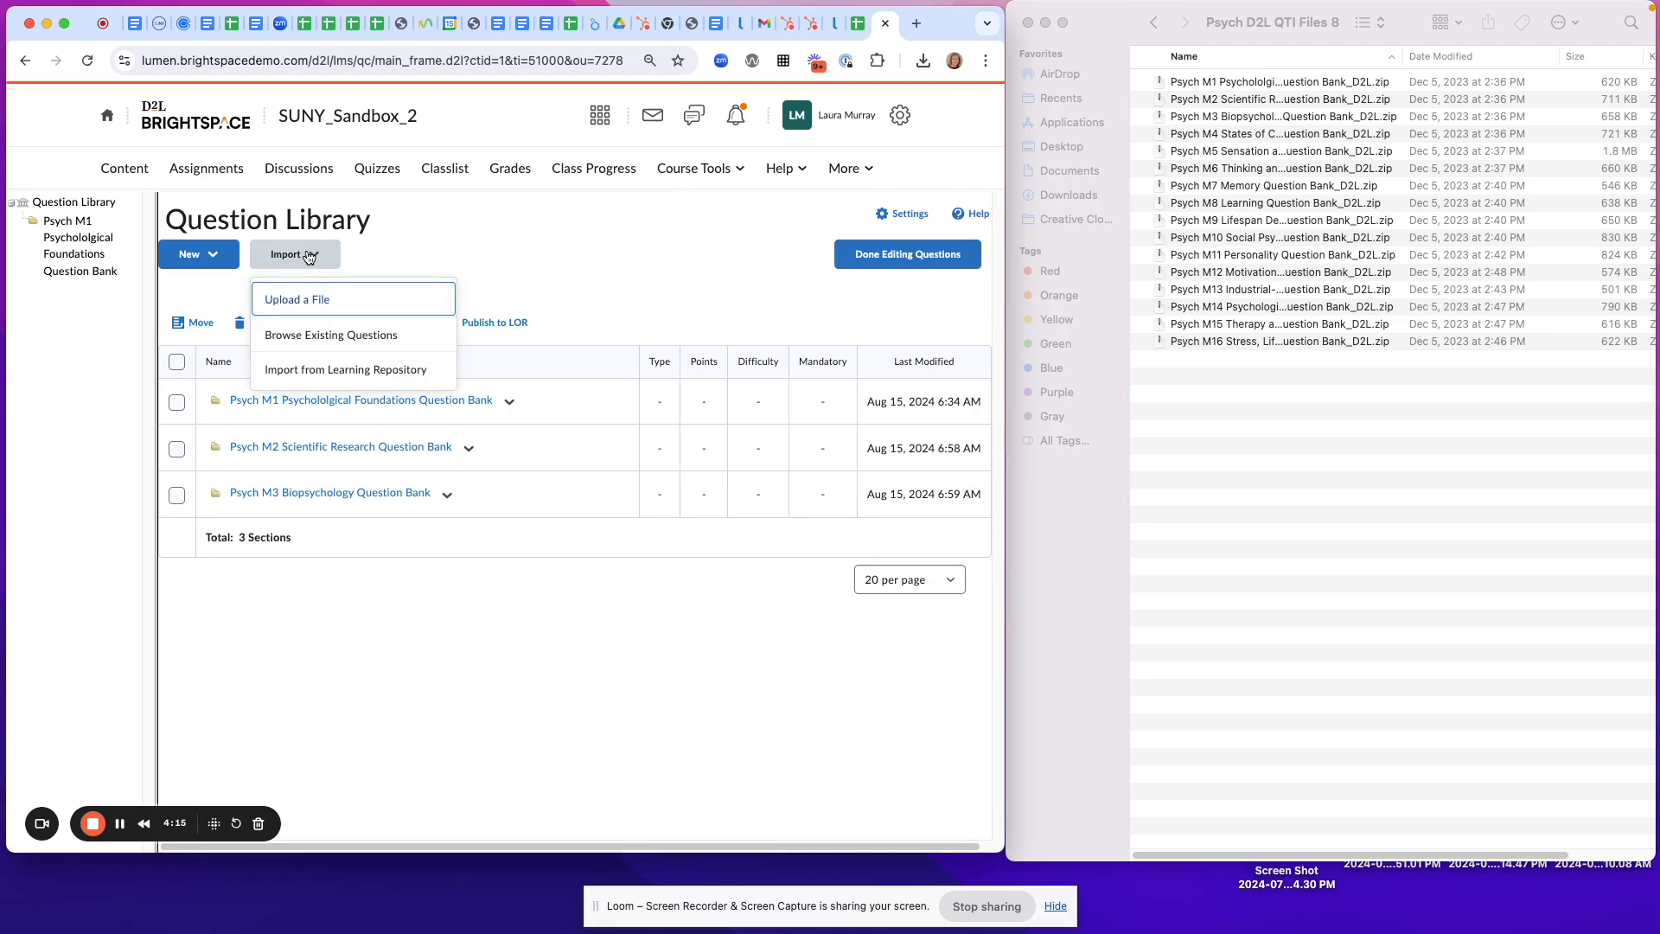
left_click(317, 295)
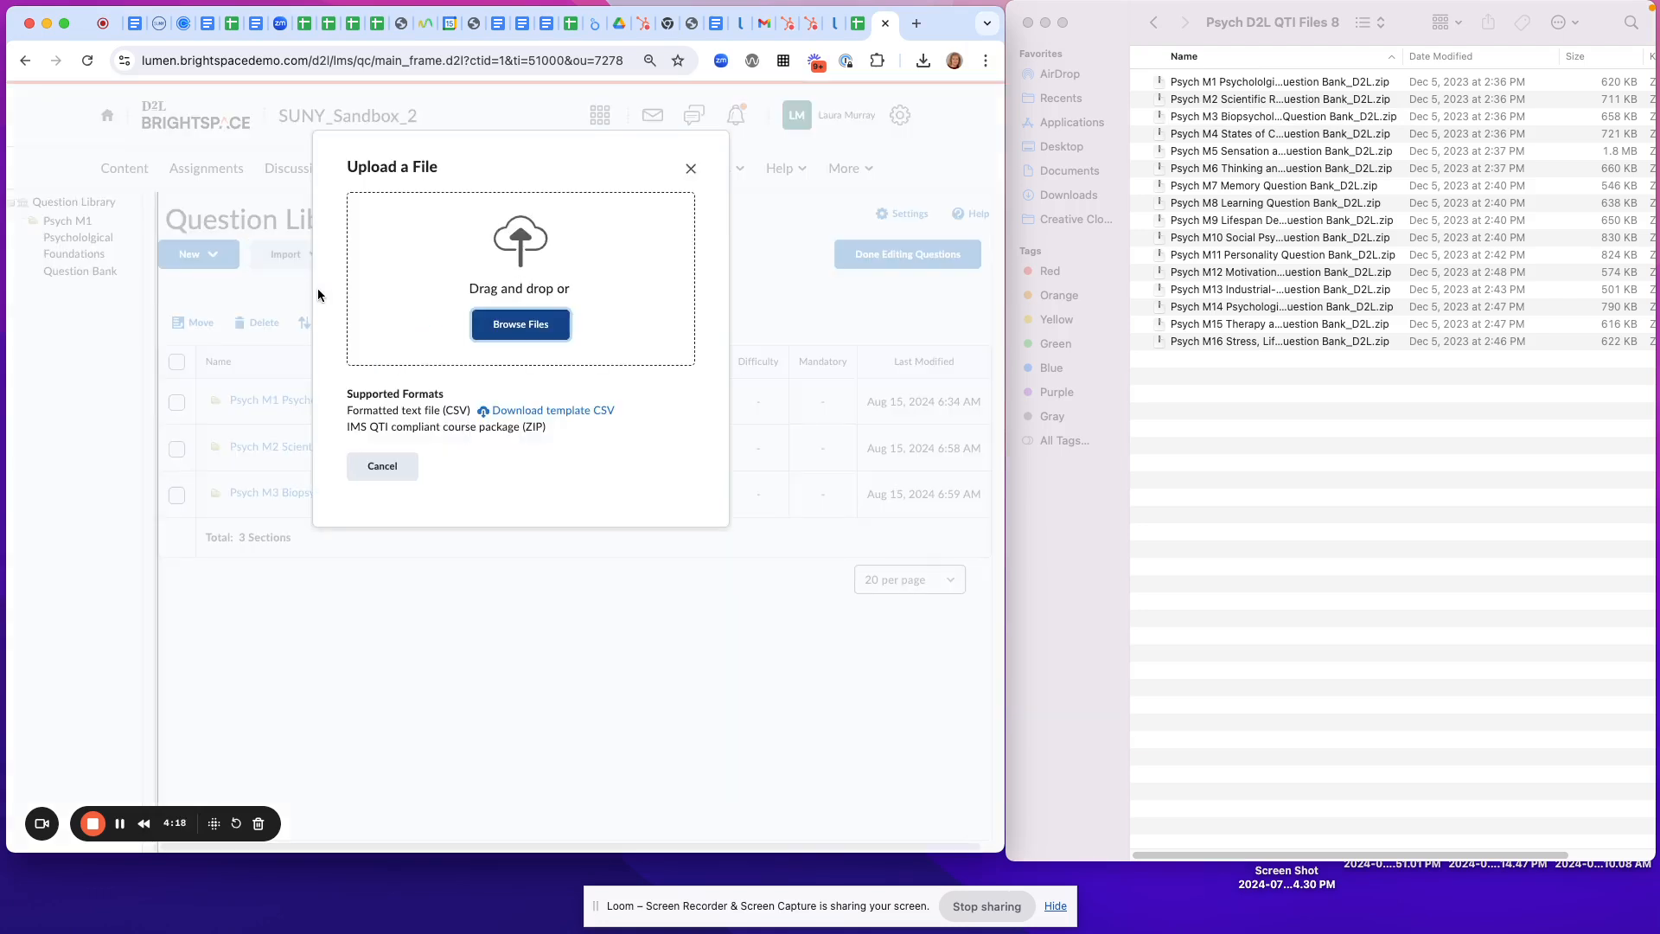
left_click(1280, 137)
left_click(1281, 137)
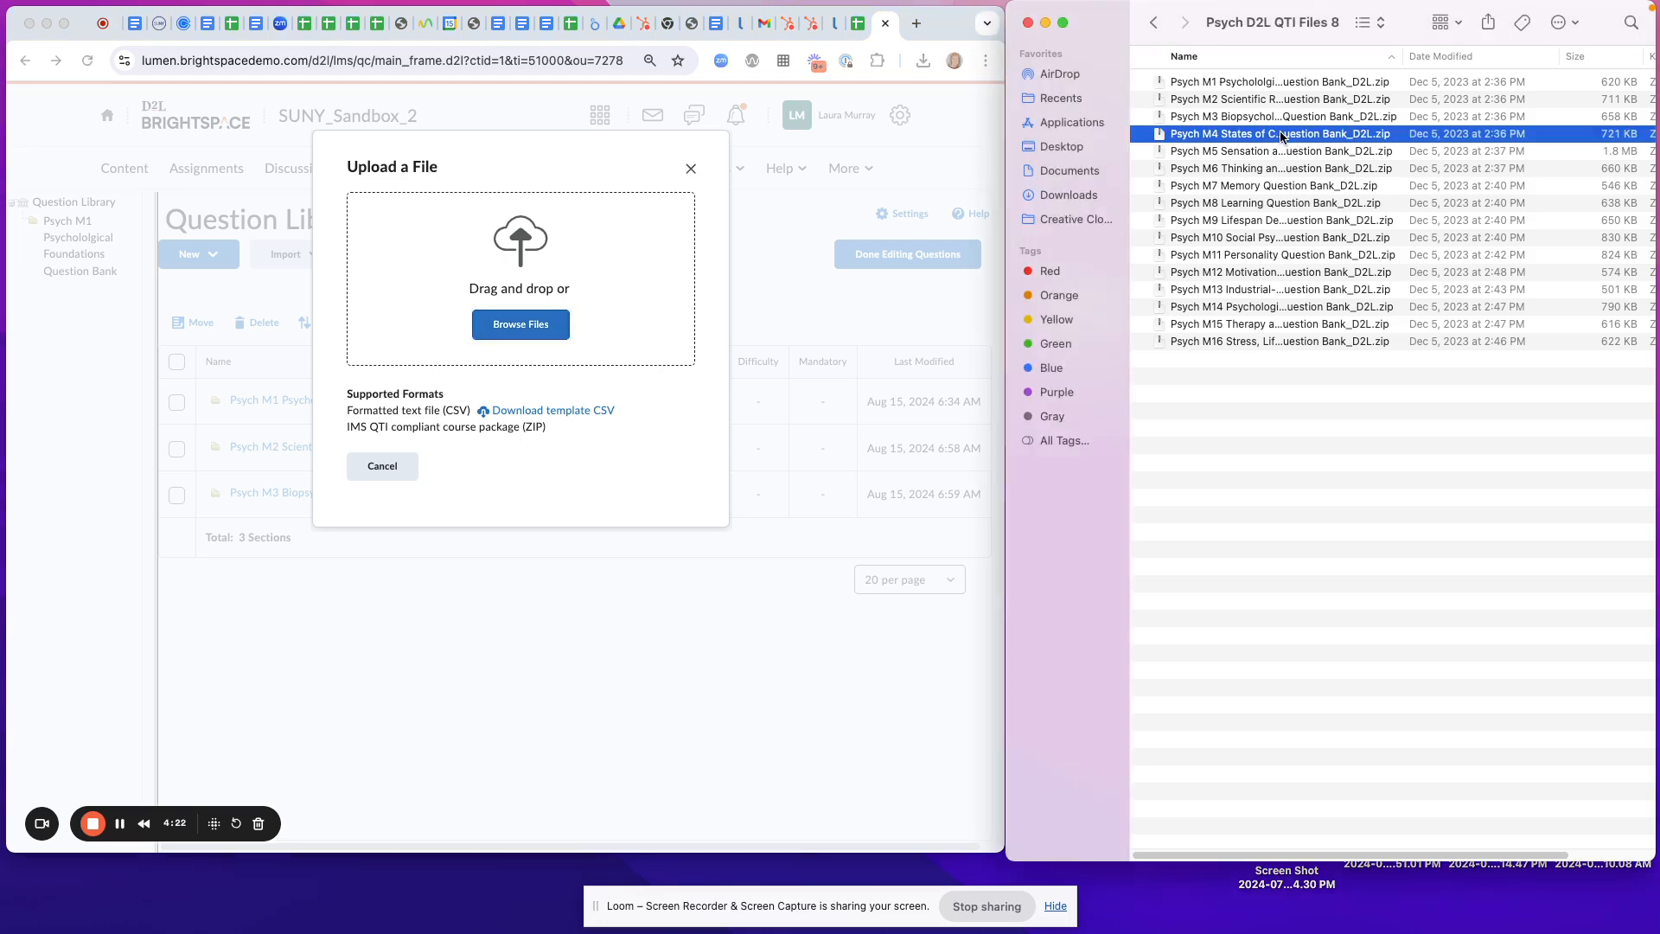
left_click_drag(1281, 137, 508, 281)
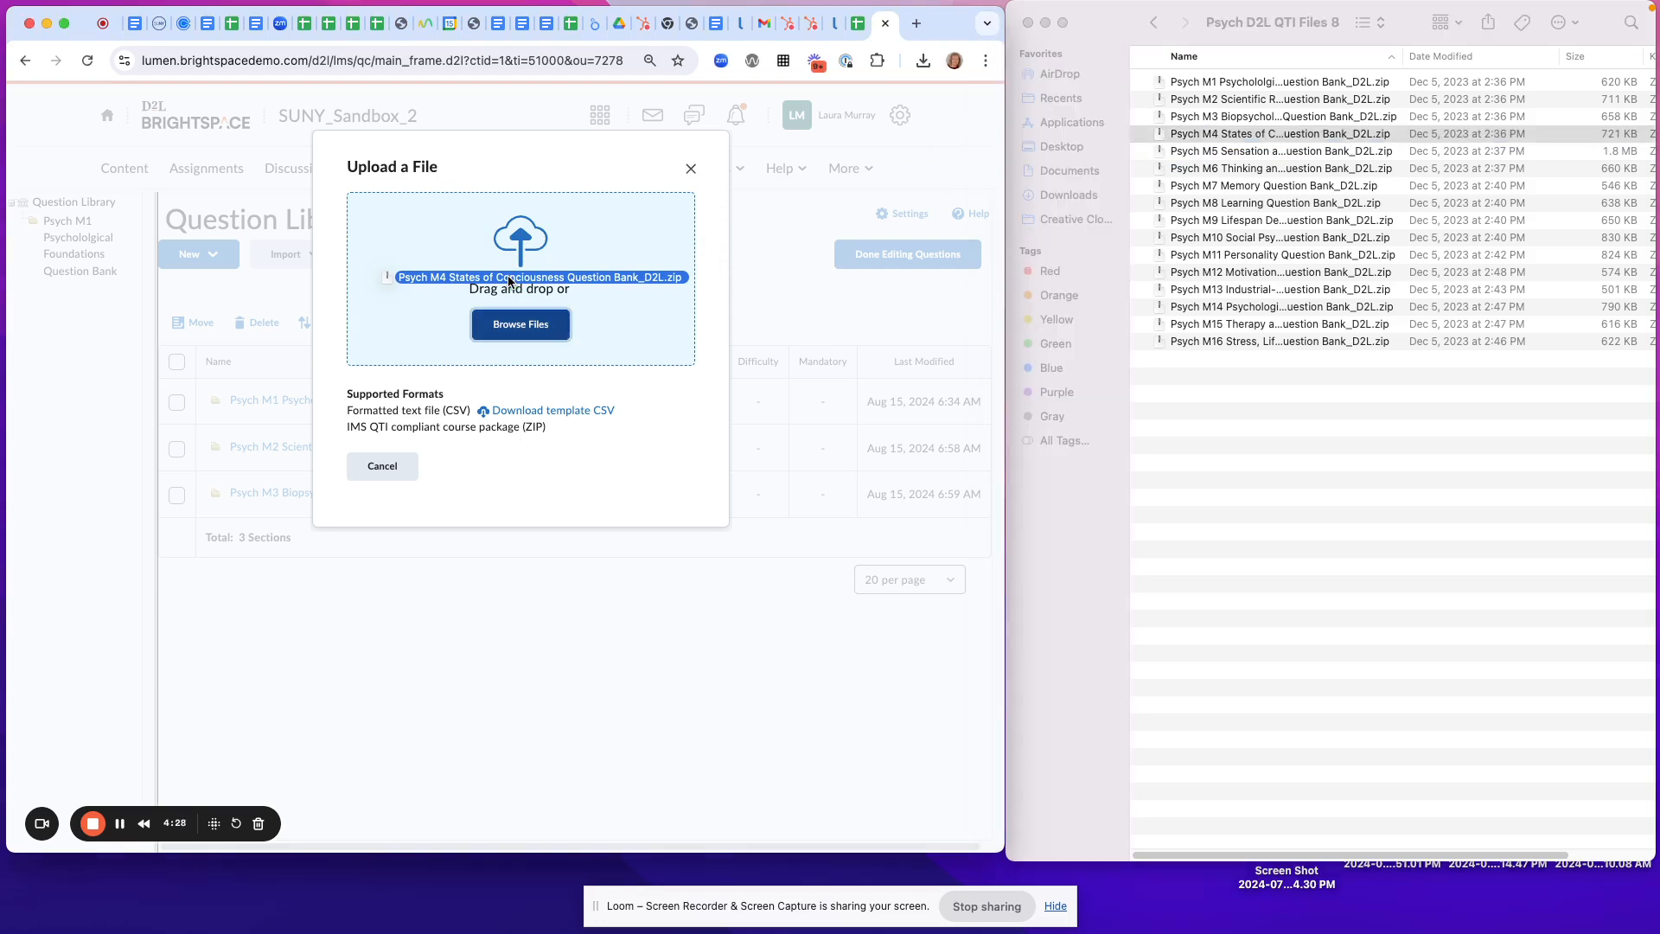
left_click_drag(509, 281, 509, 281)
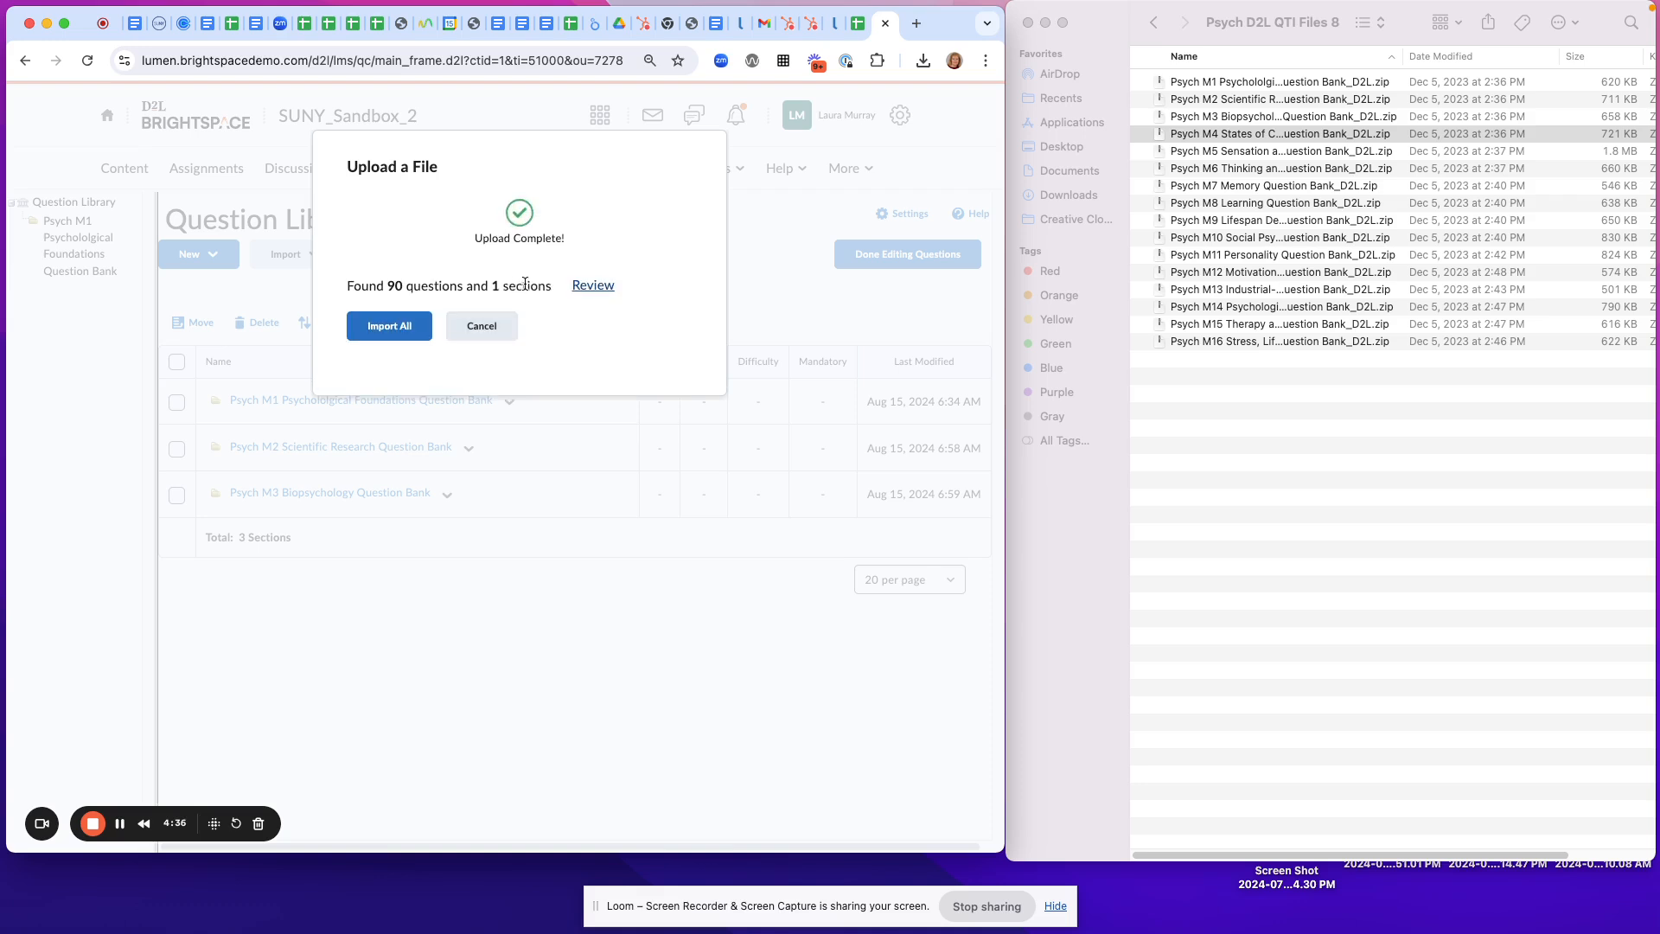
left_click(401, 327)
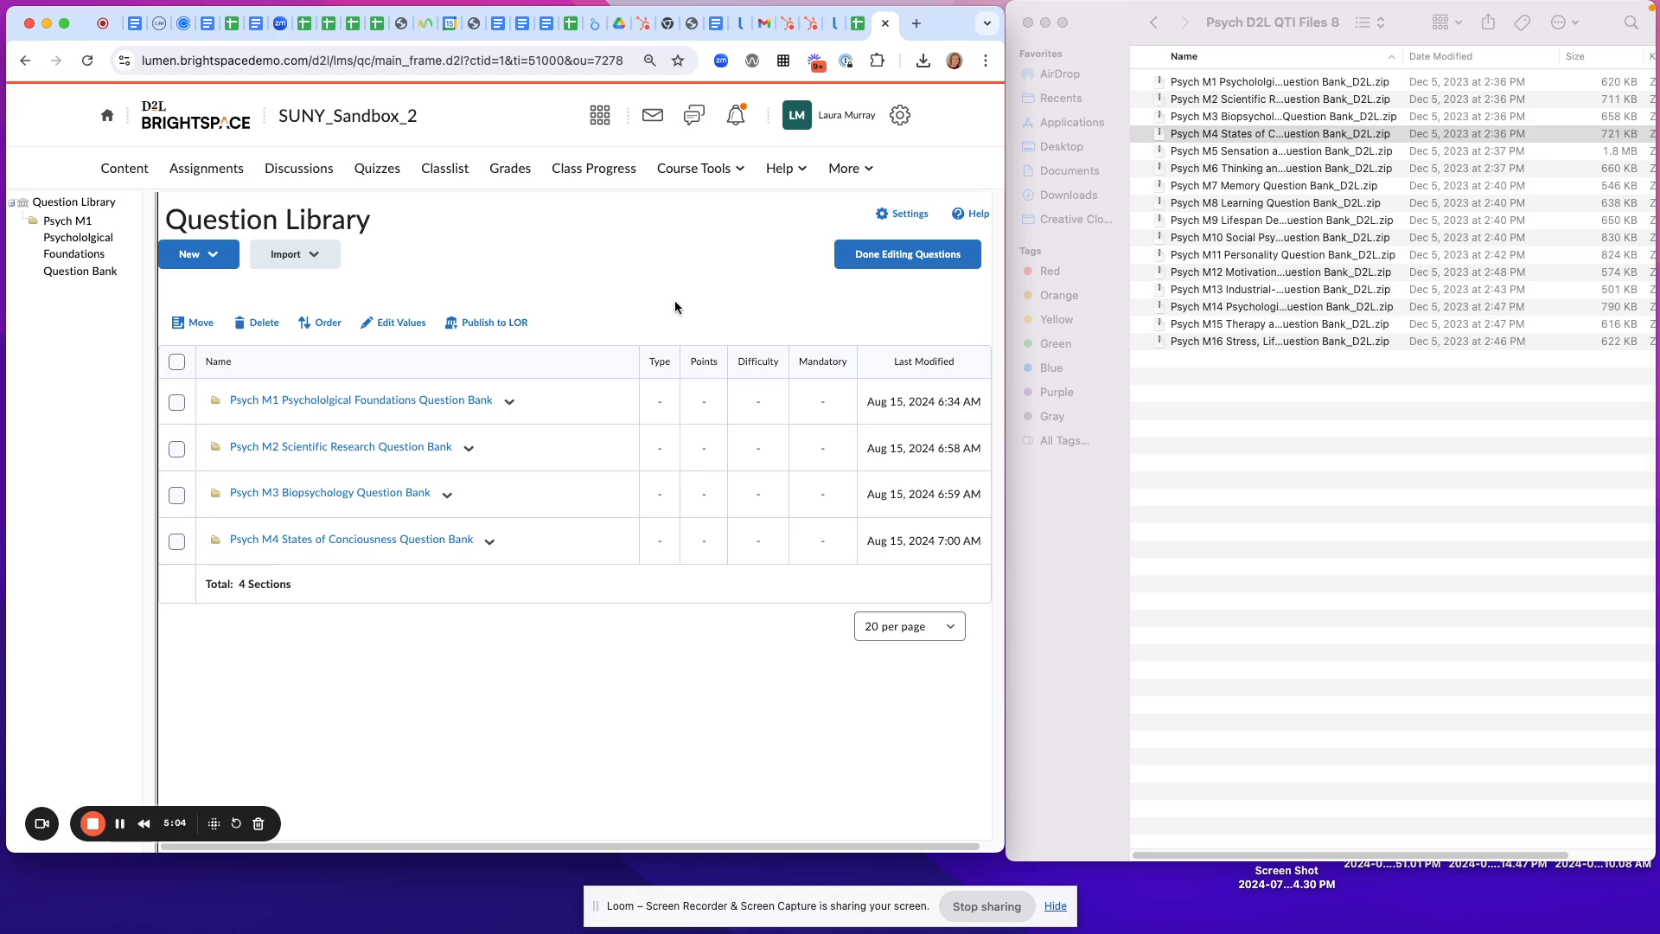
Create a new quiz in the course and title it "practice".
left_click(389, 171)
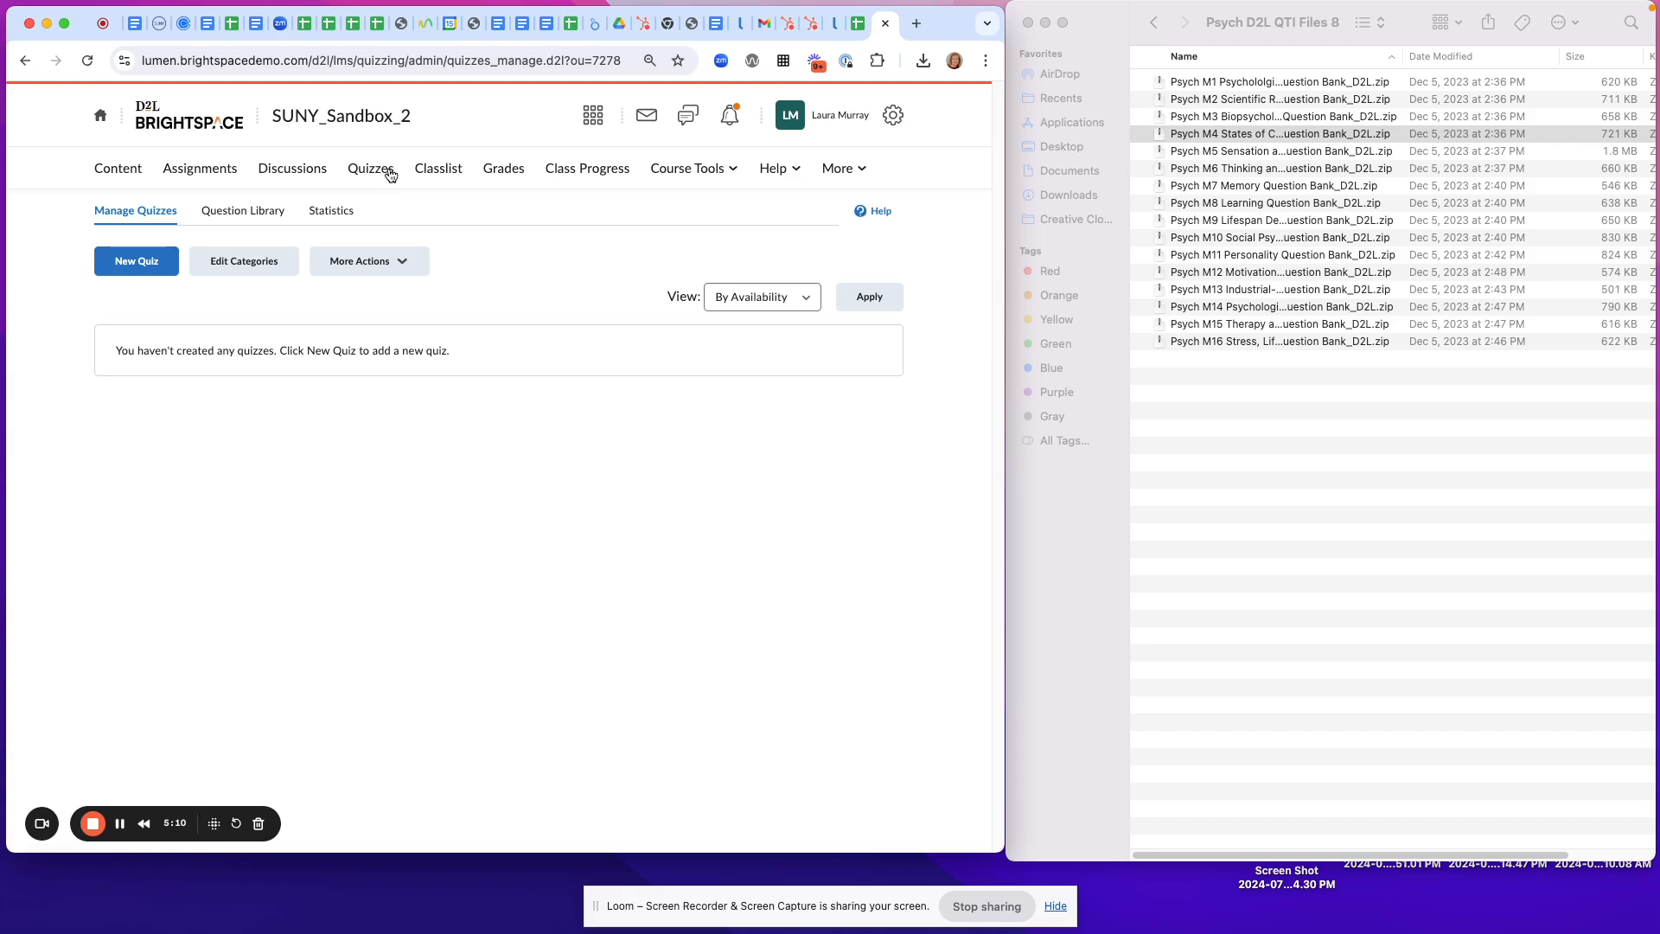
left_click(155, 266)
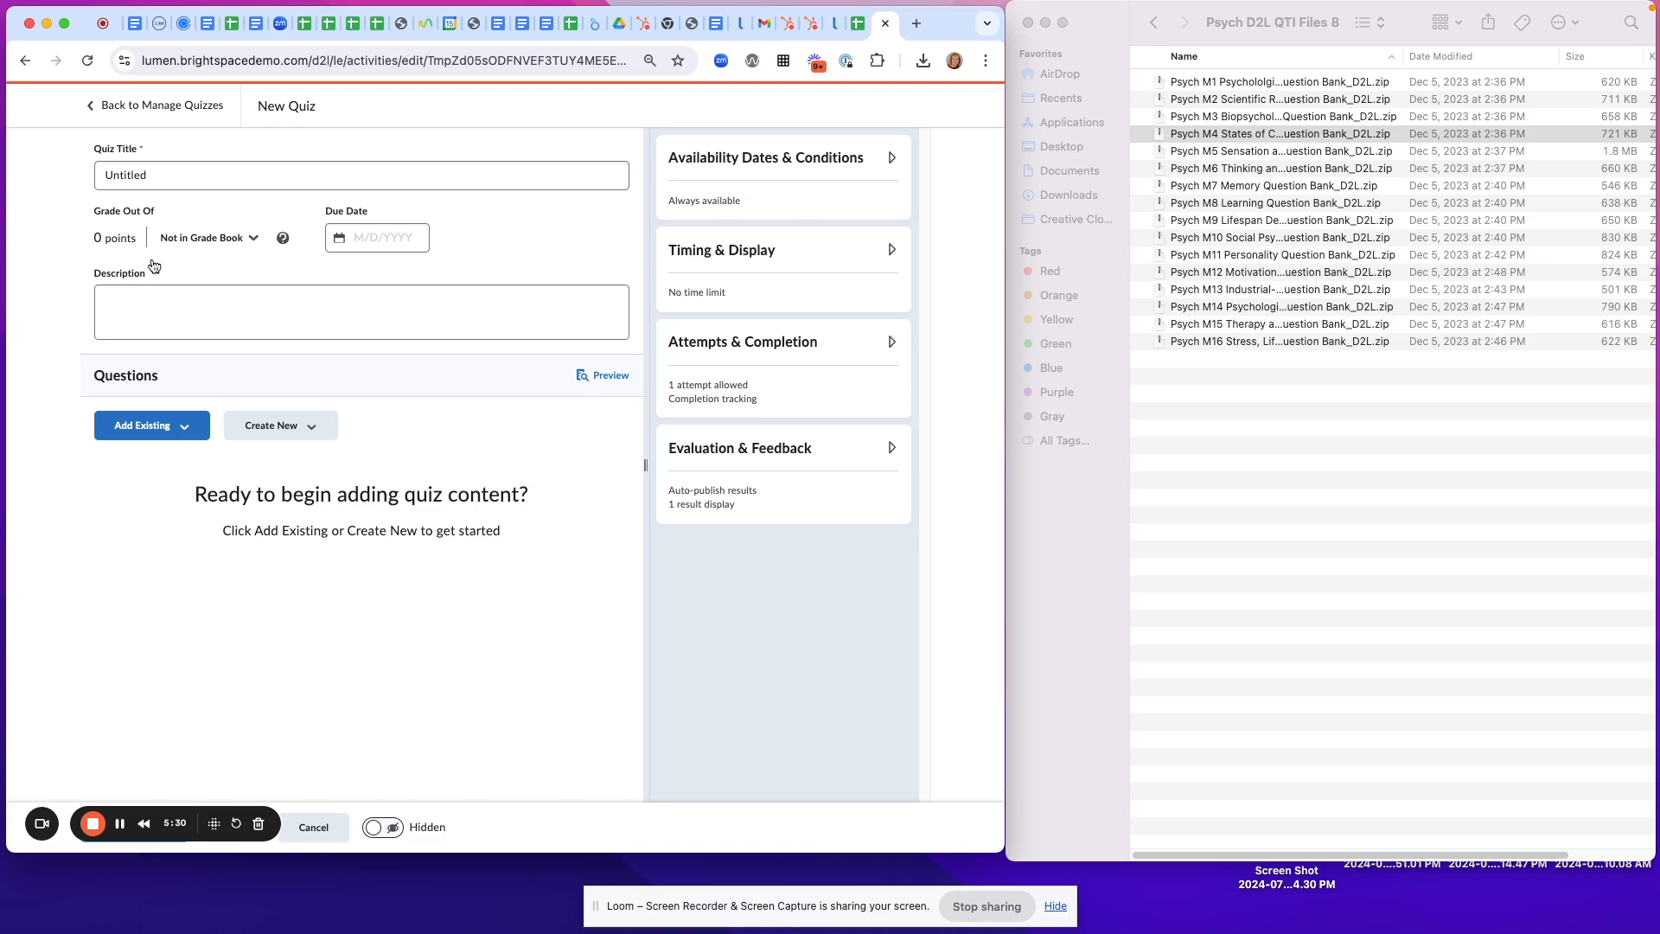
left_click_drag(166, 178, 107, 178)
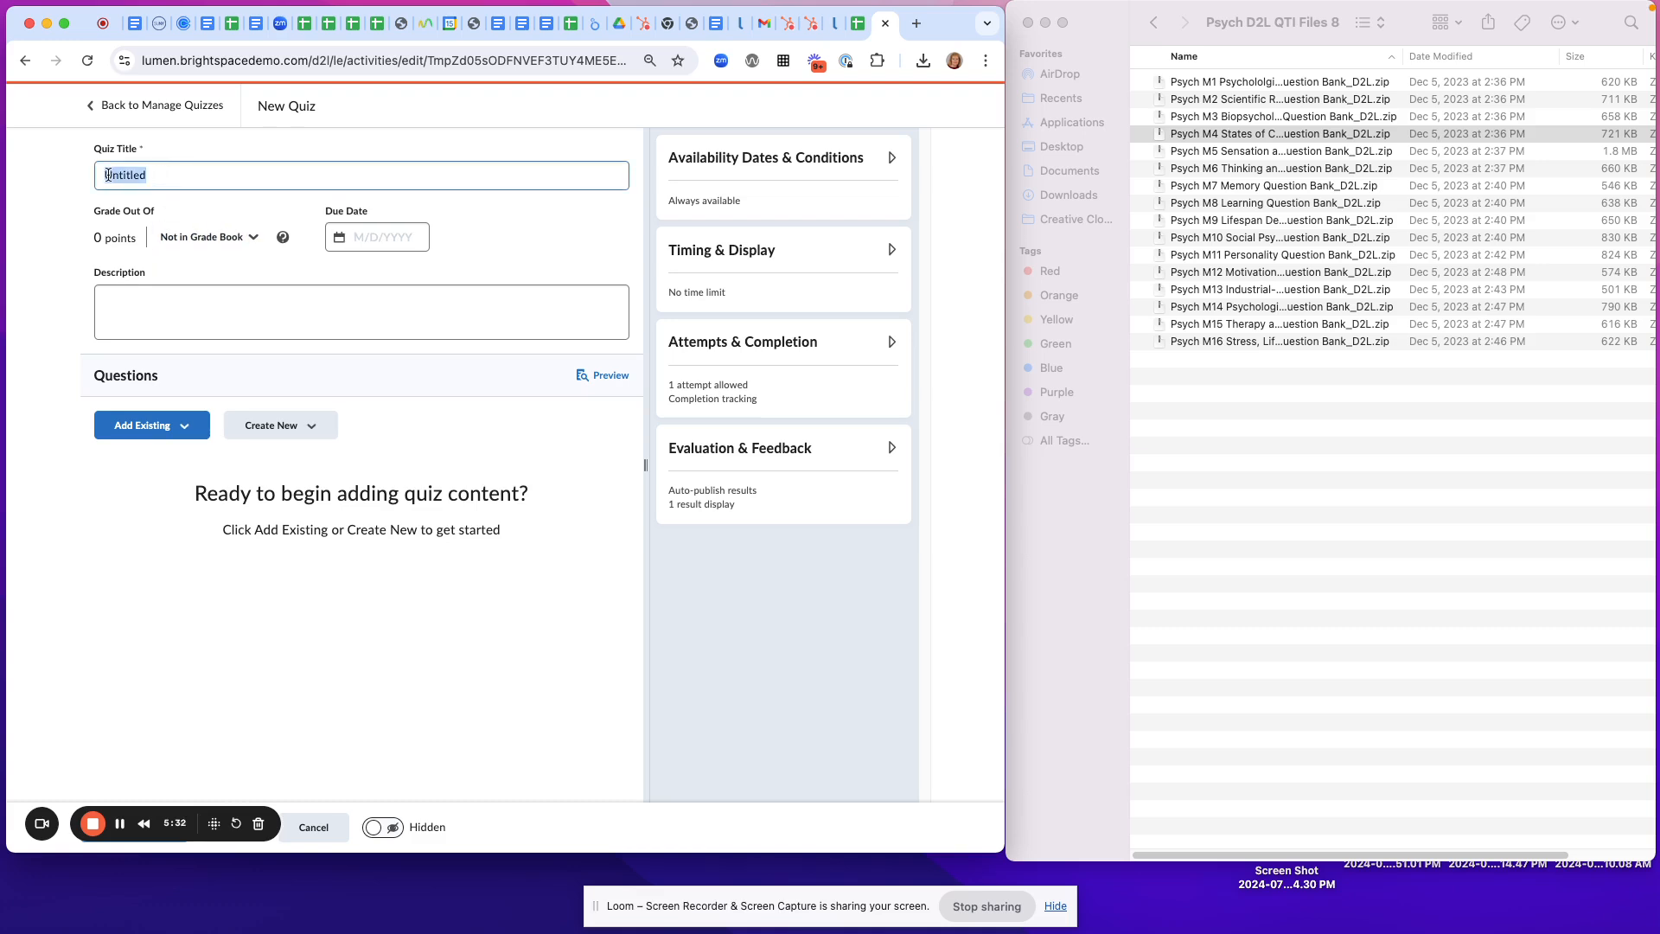
type("practice")
Browse the Question Library for existing quiz questions, expanding the Psych M1 Psychological Foundations bank and previewing its first question.
left_click(162, 443)
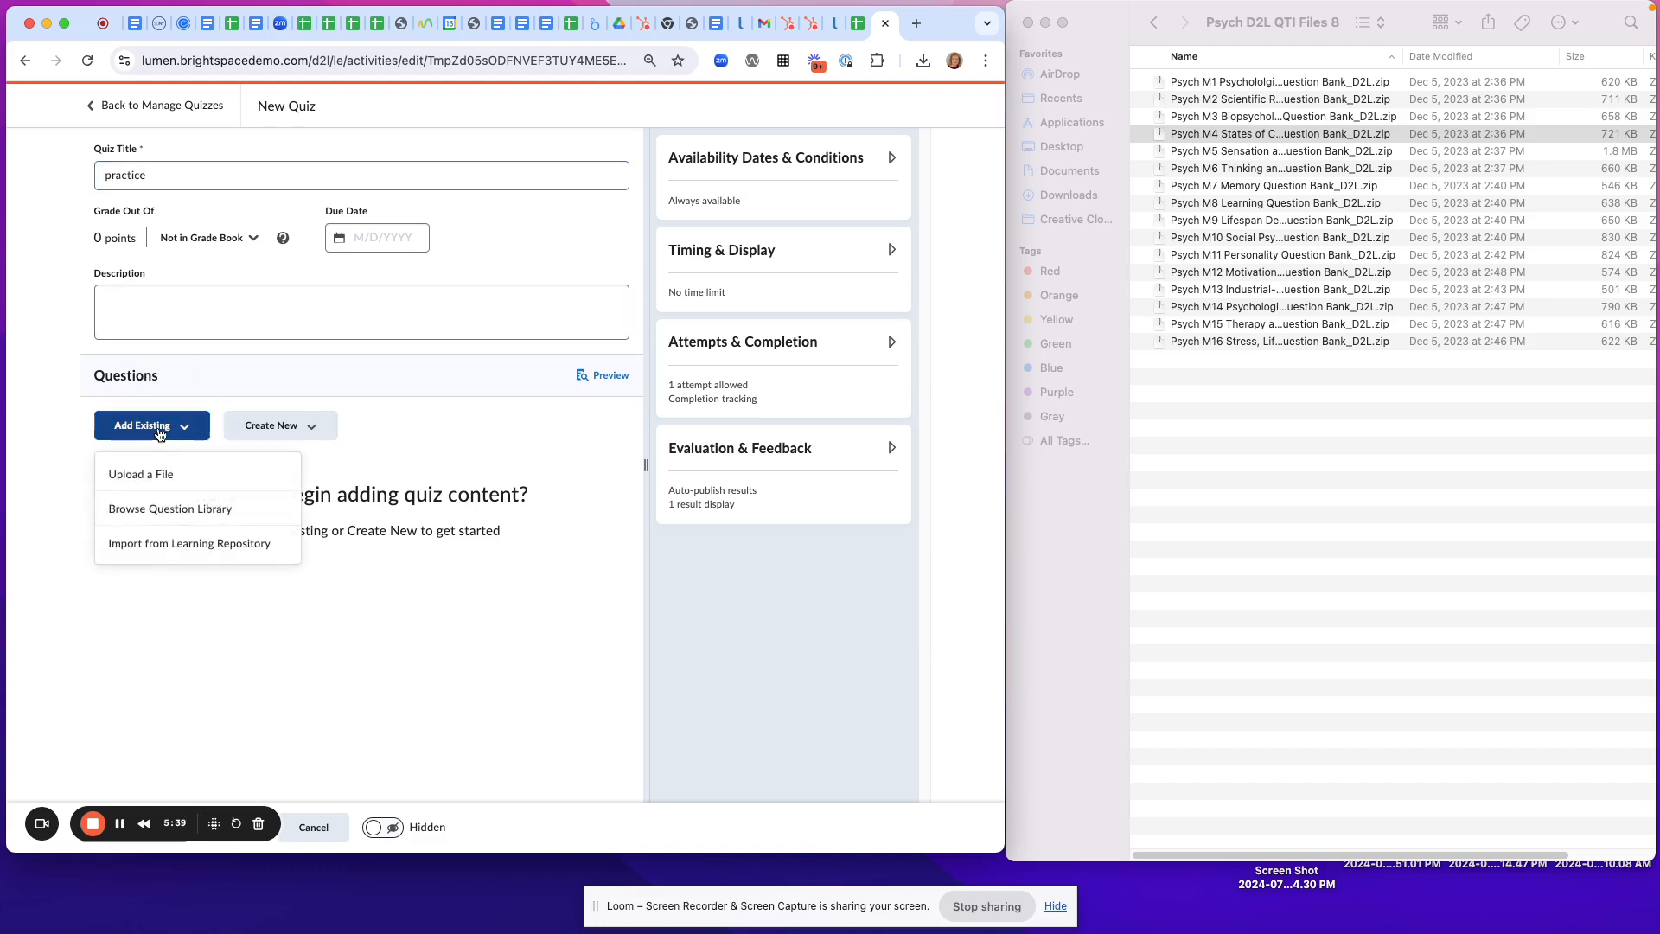
left_click(176, 509)
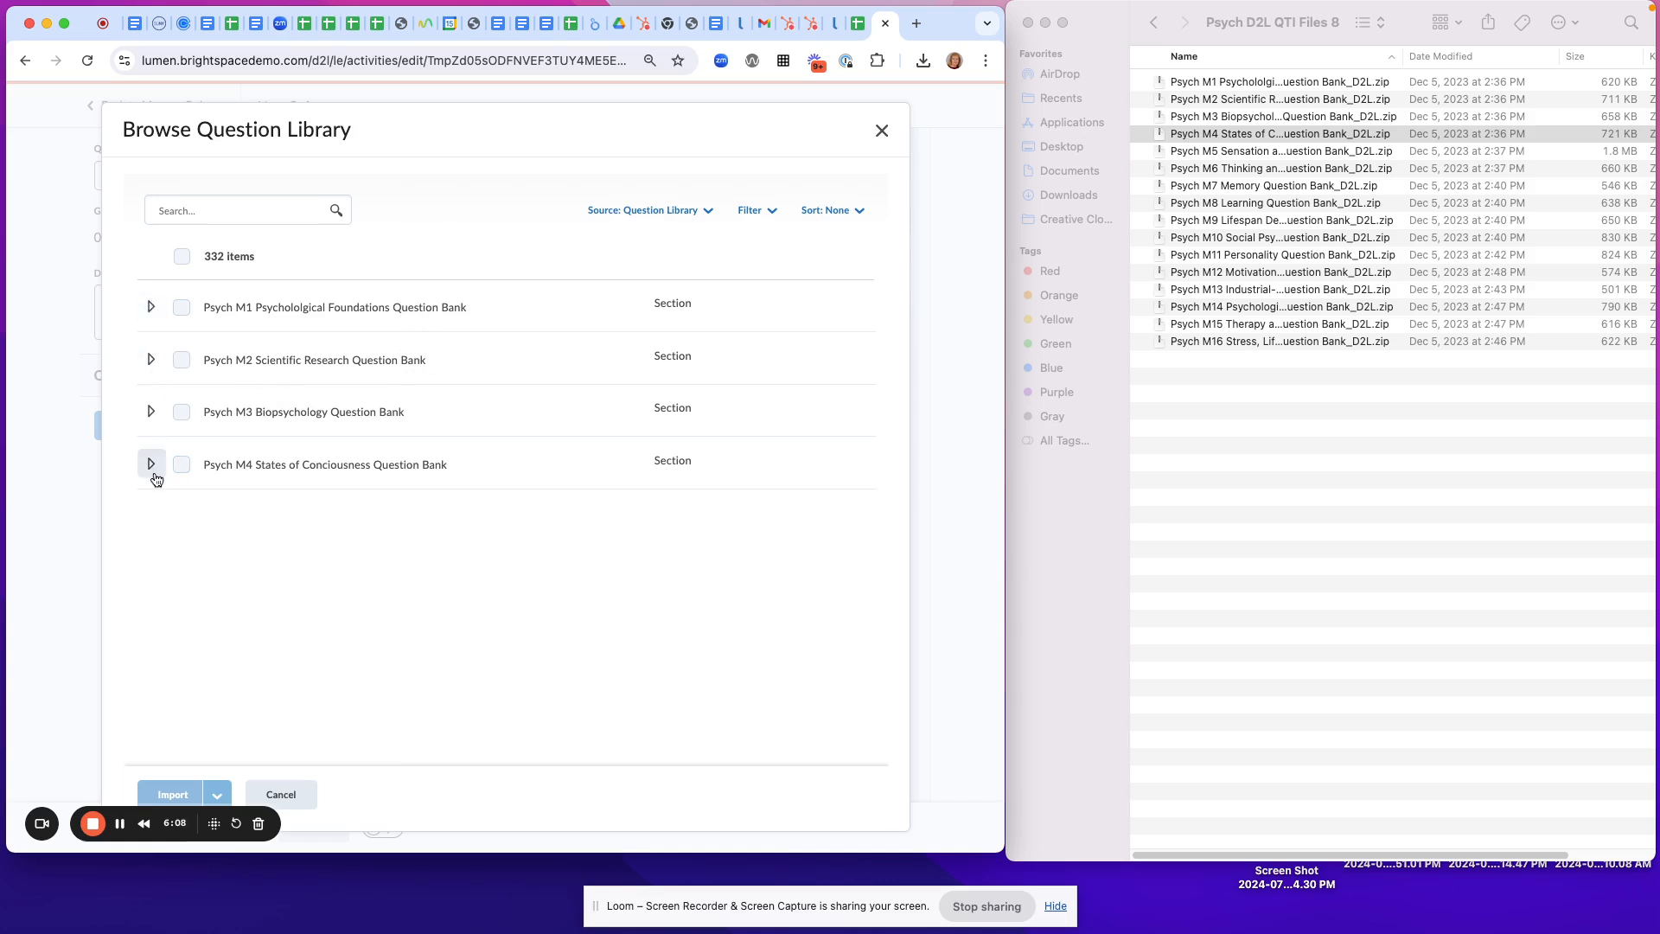
left_click(151, 308)
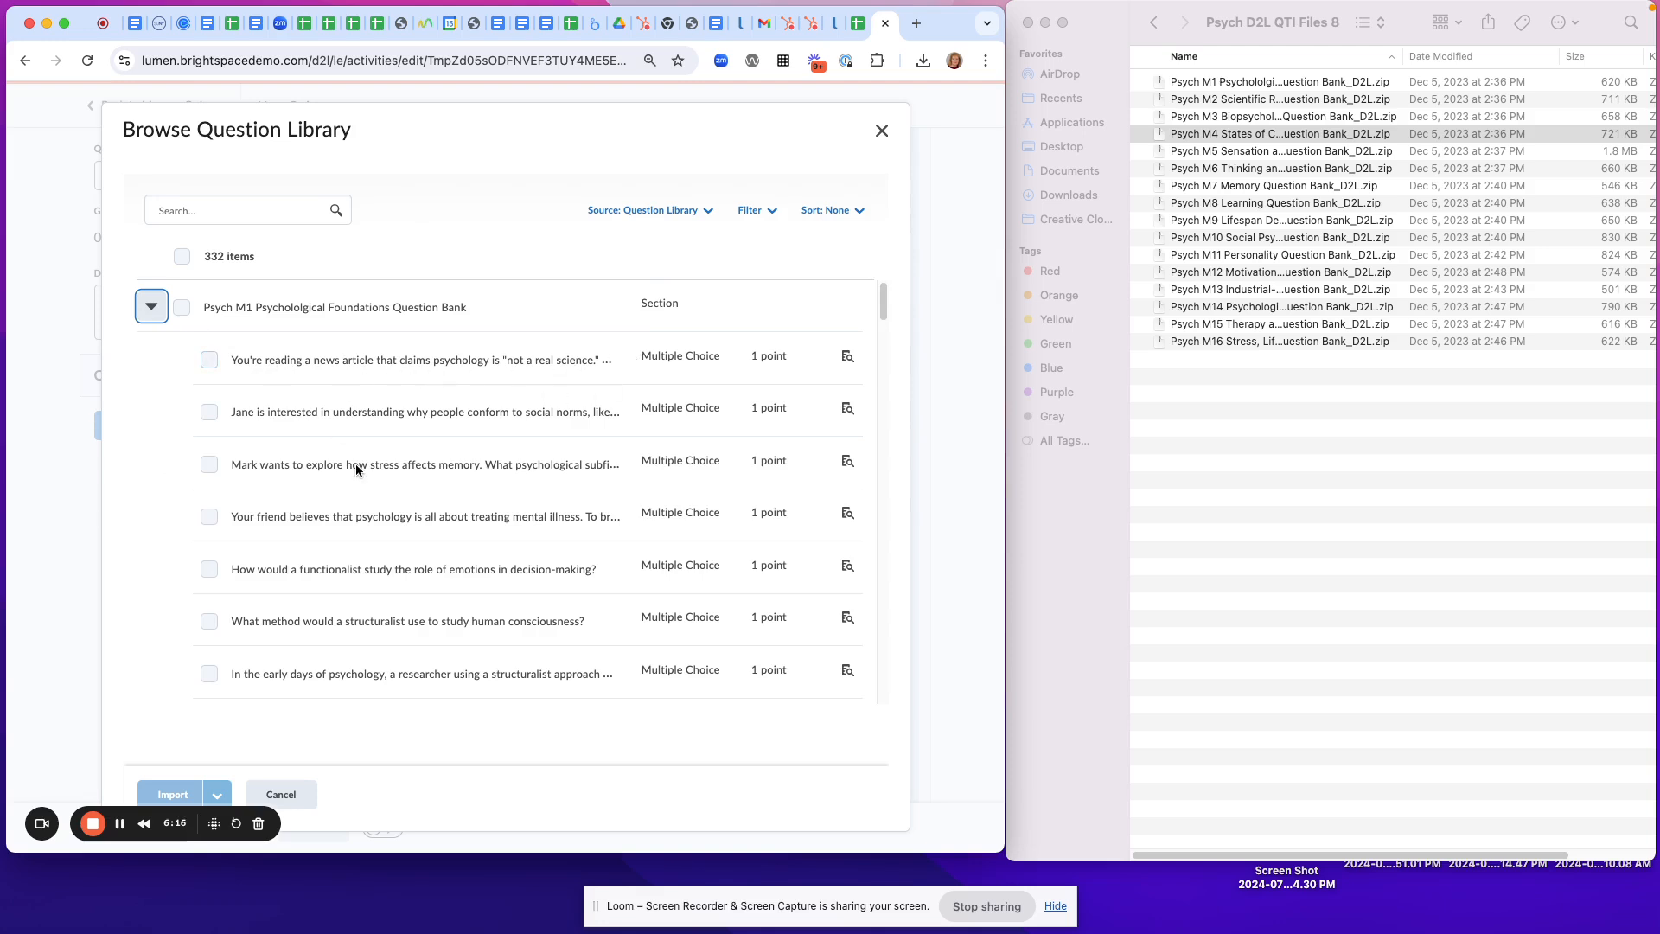
left_click(851, 362)
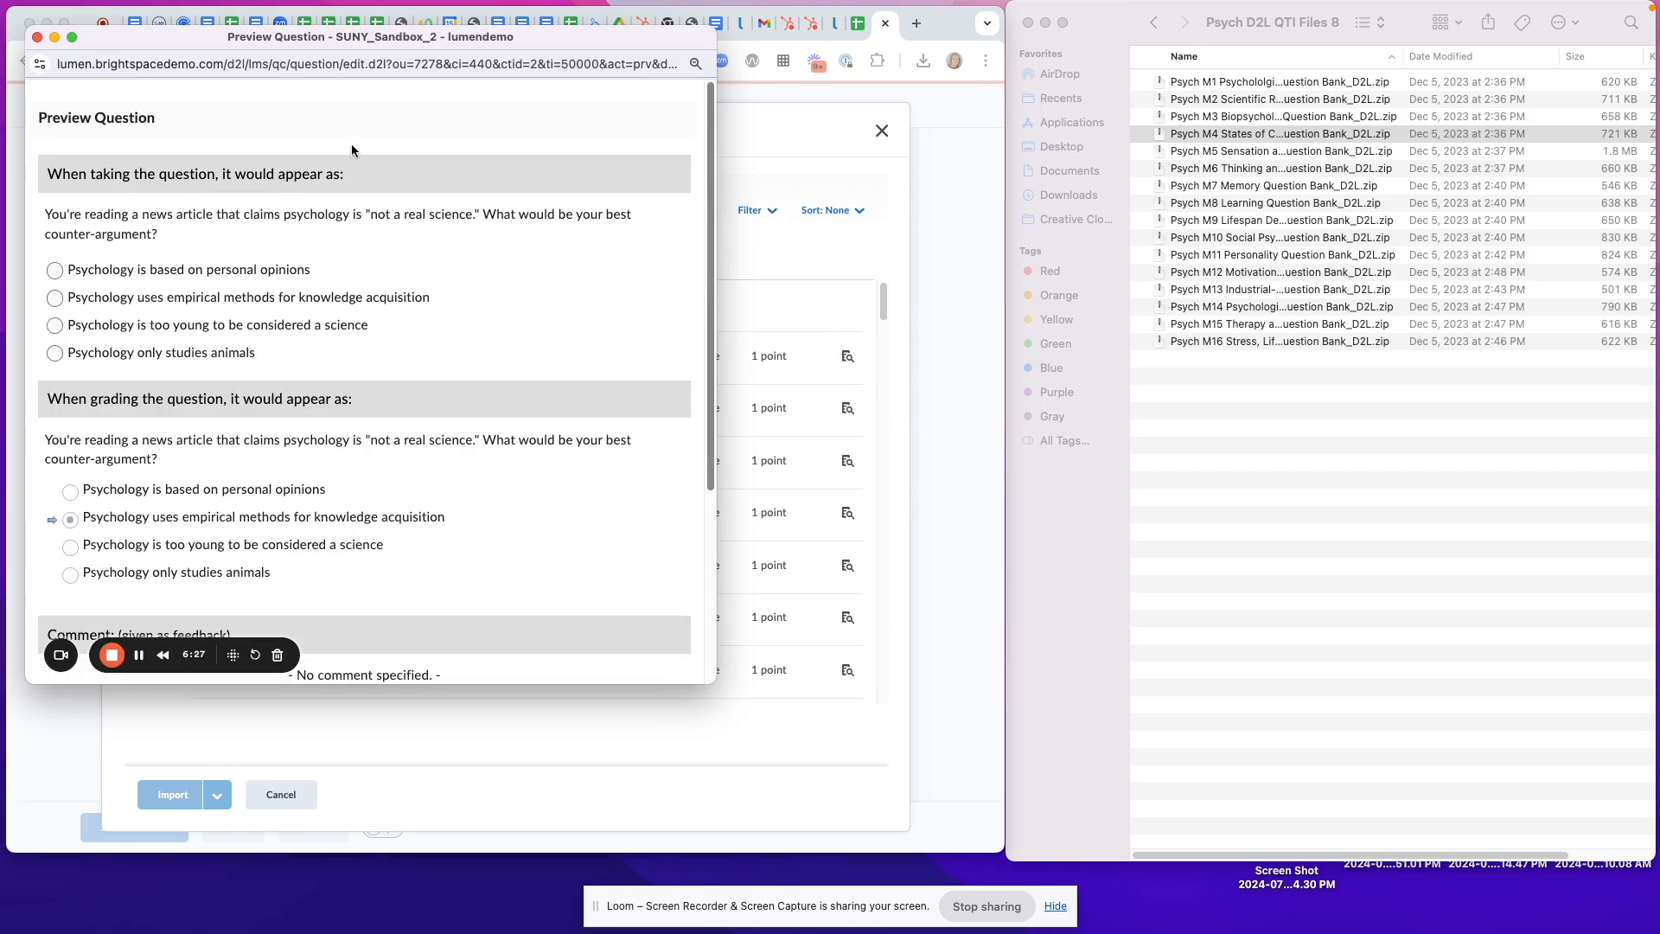
left_click(37, 37)
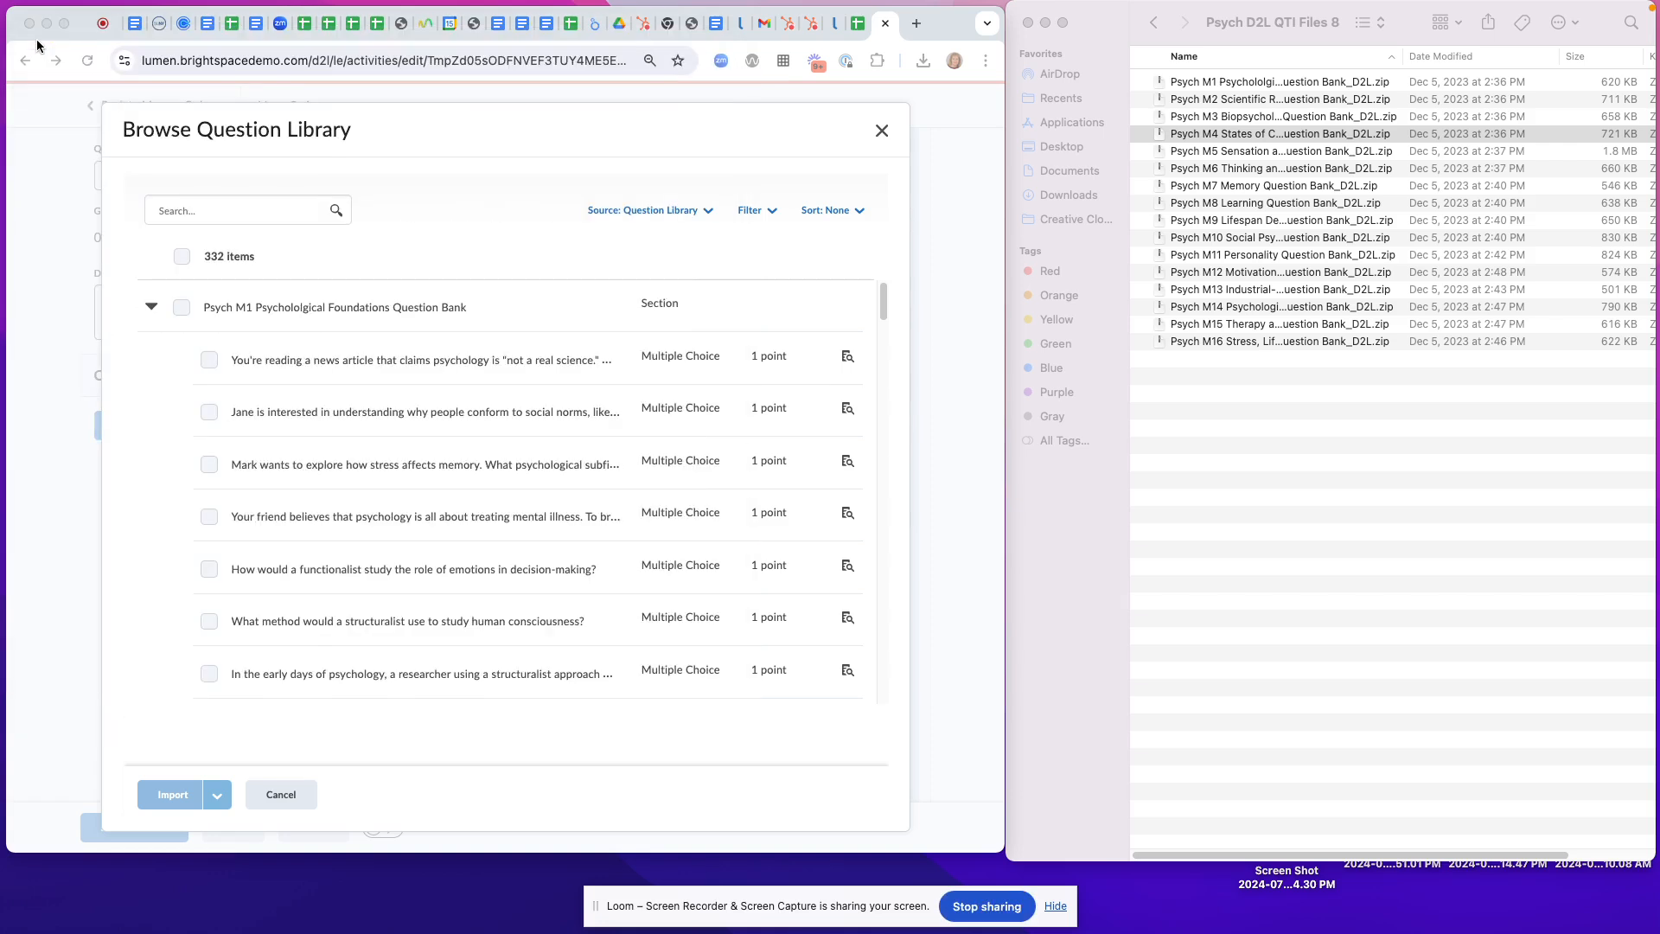
Import the first, second and fourth multiple-choice questions of the Psych M1 bank into the practice quiz.
left_click(209, 360)
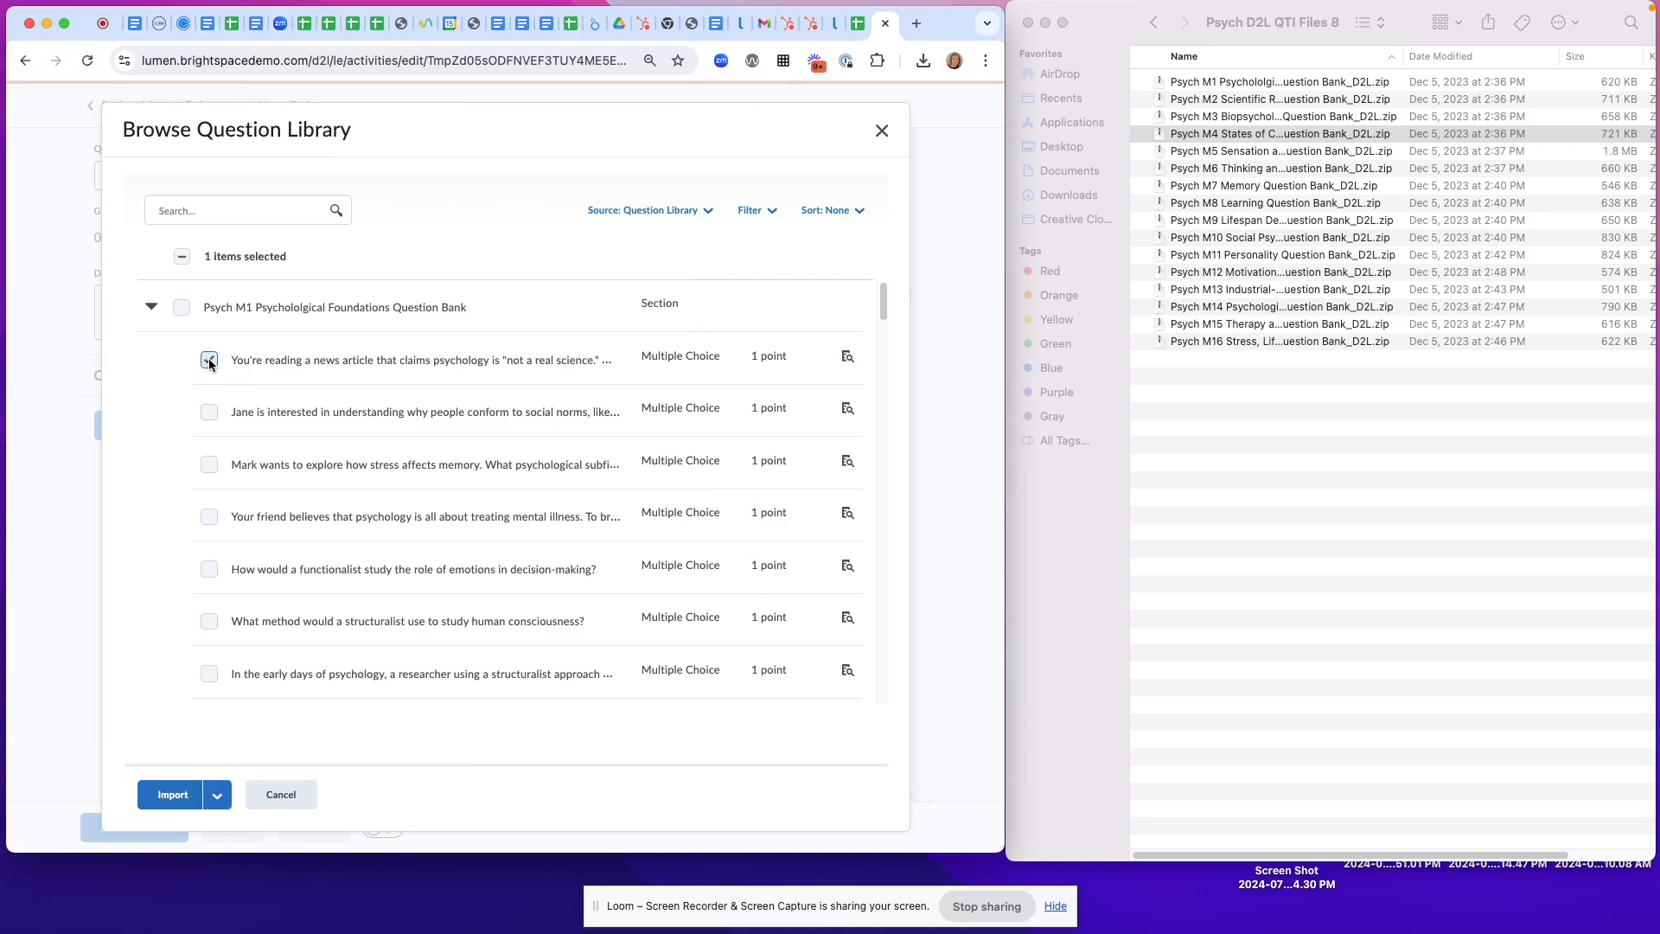
left_click(210, 411)
left_click(210, 517)
left_click(172, 797)
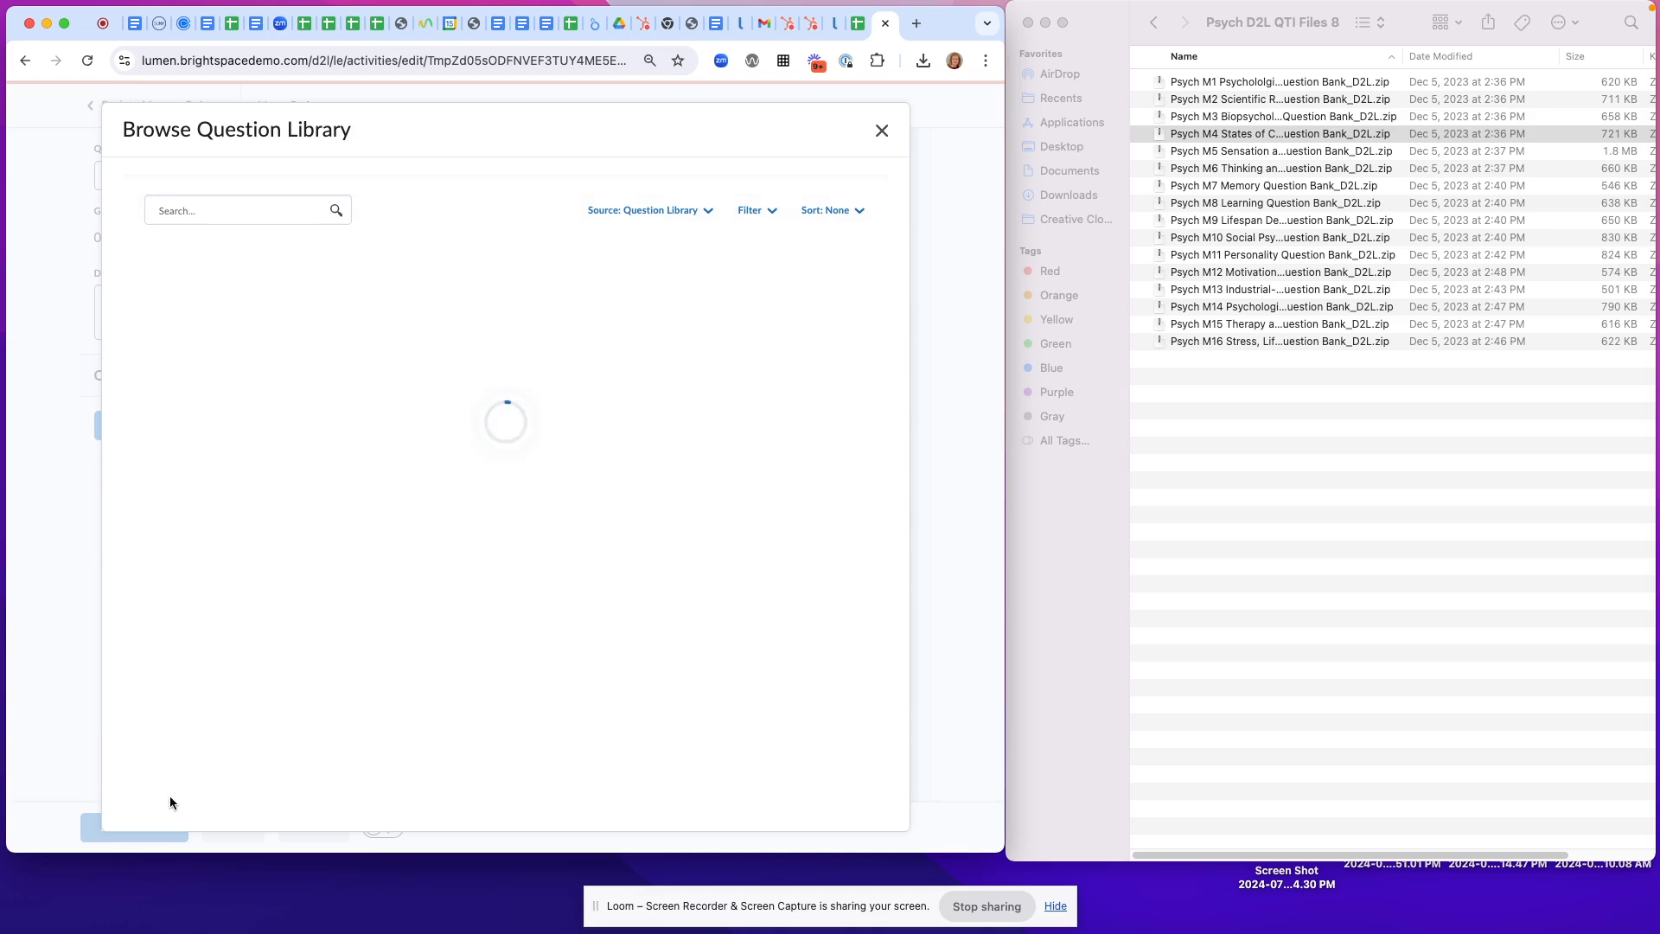